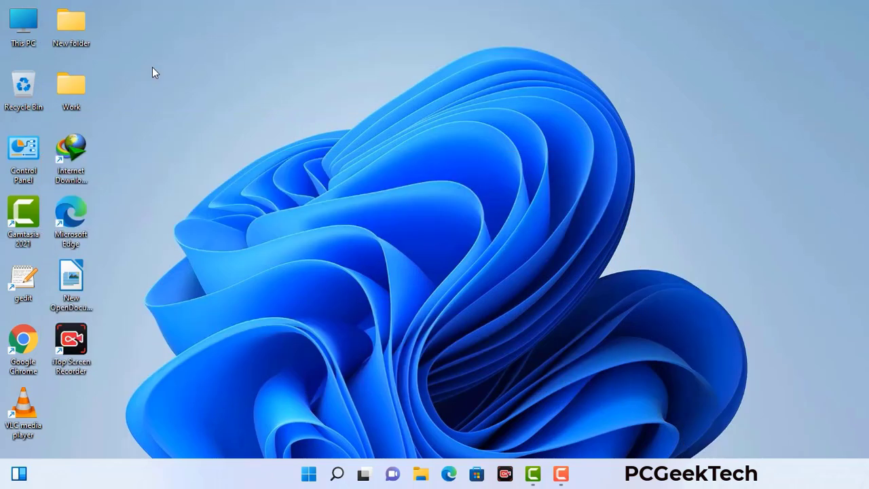
Step: Launch msconfig from the Run prompt to open System Configuration
key(super+r)
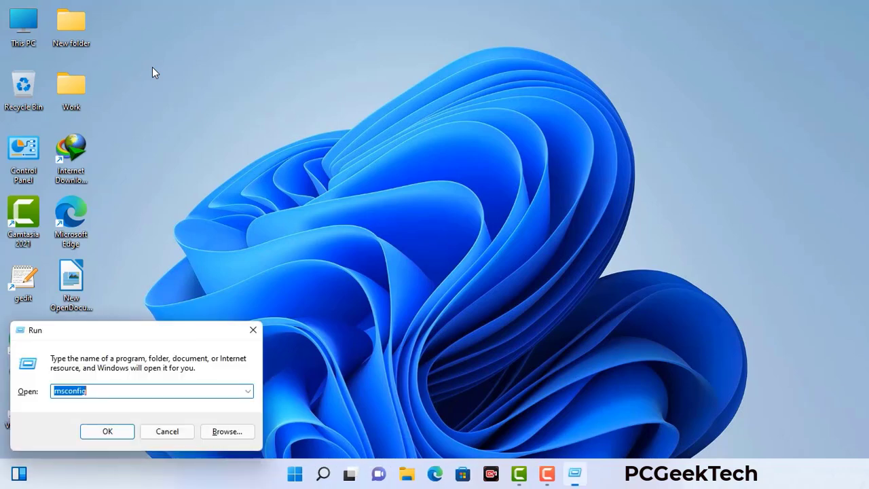
drag(145, 329, 381, 106)
click(346, 170)
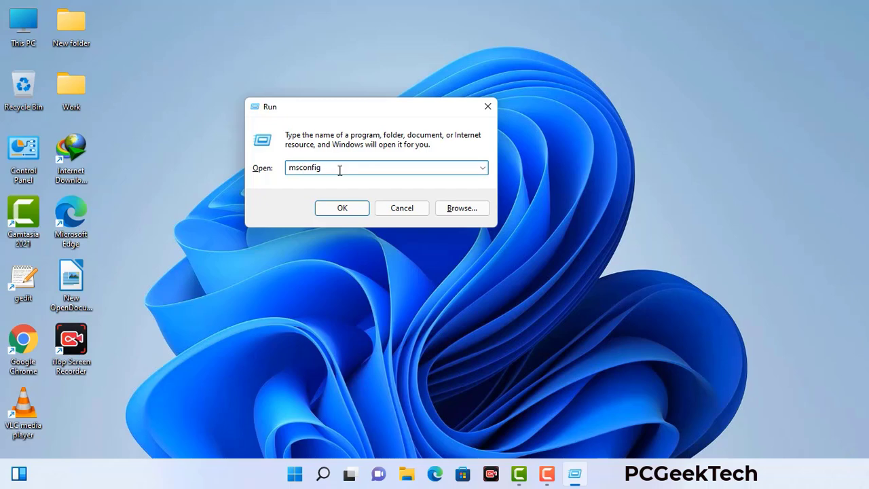
click(335, 211)
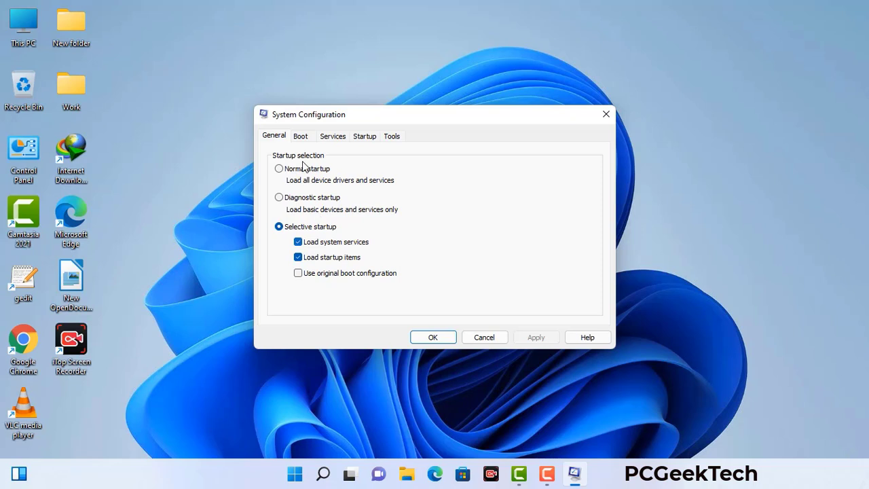
Step: On the Boot tab, enable Safe boot with the Network option and apply it
click(303, 138)
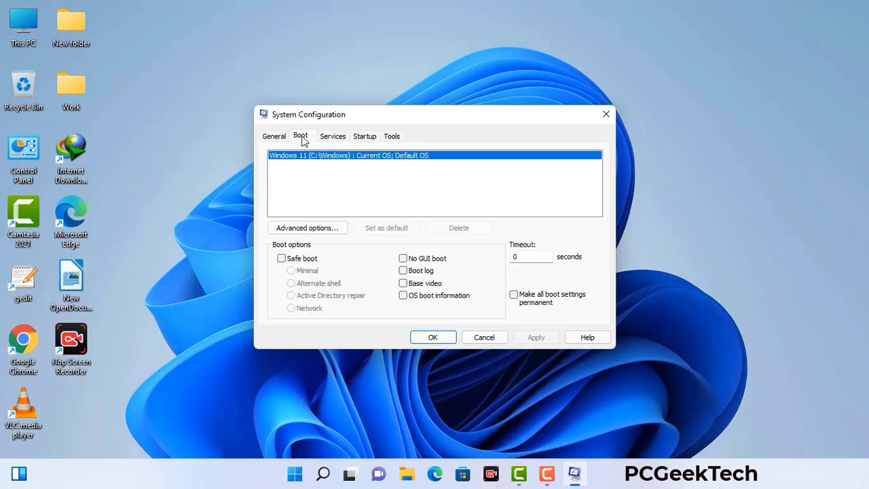
click(281, 259)
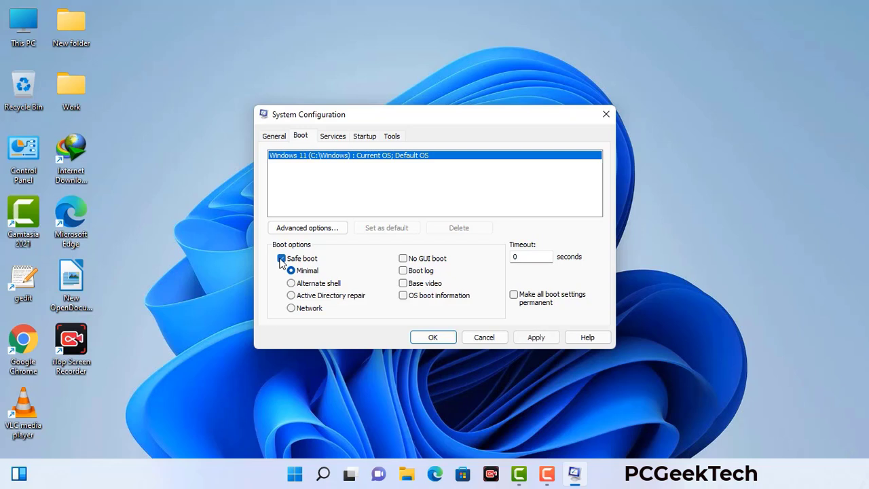
click(309, 309)
click(535, 337)
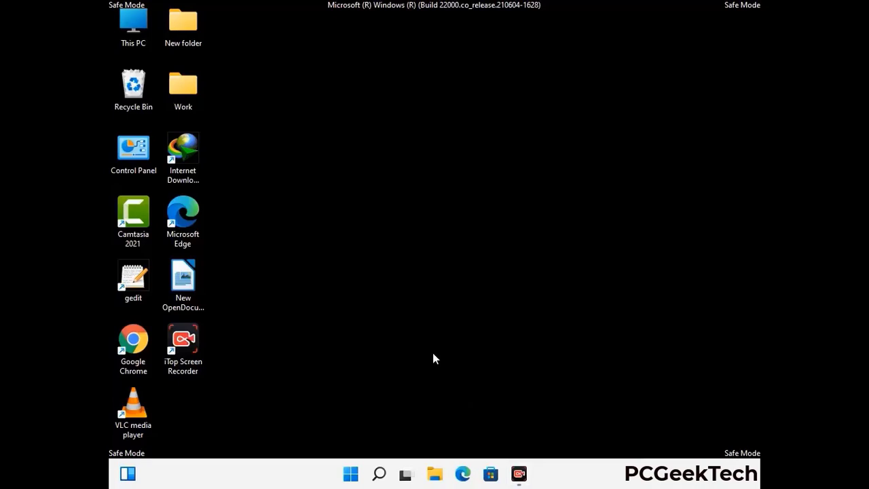
Step: In Control Panel's File Explorer Options, turn on 'Show hidden files, folders, and drives' and apply it
double_click(133, 161)
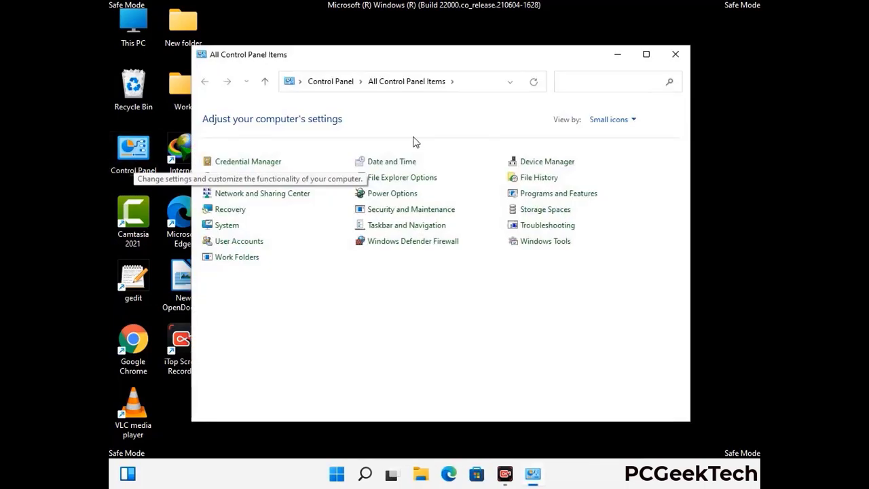
click(419, 181)
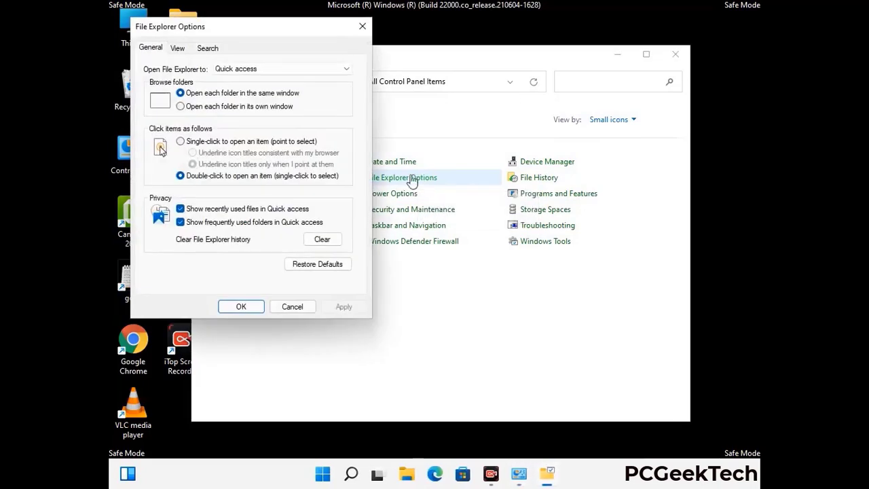
click(180, 49)
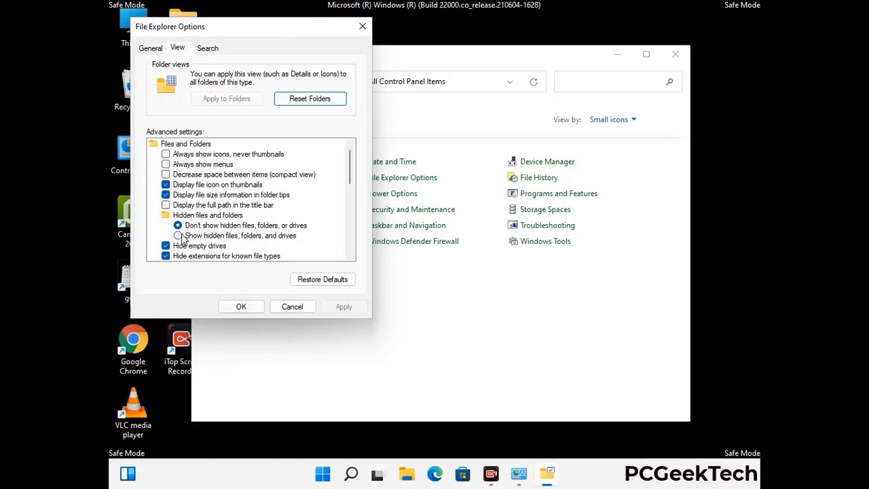
click(178, 236)
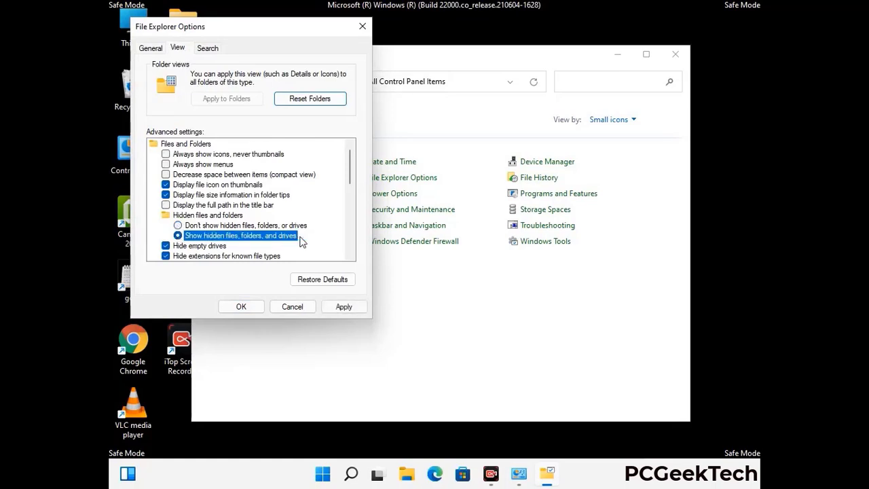
click(343, 308)
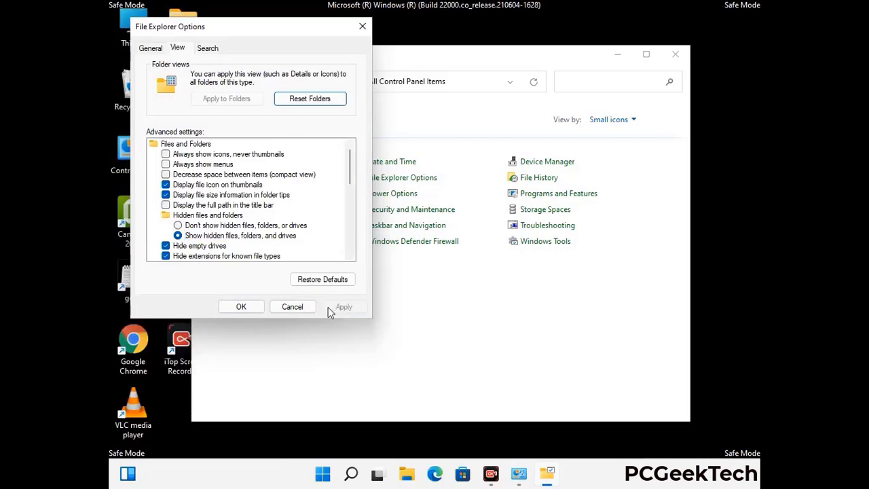
click(228, 308)
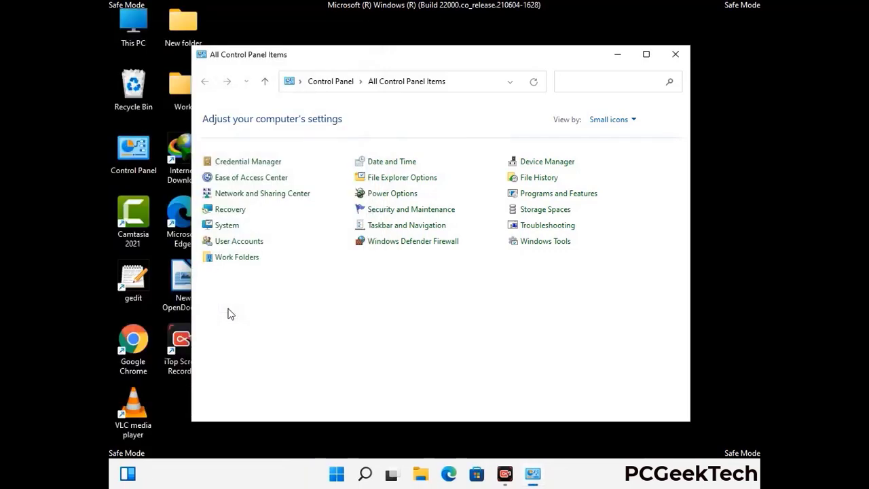
Step: Close Control Panel and browse from This PC into the C:\Windows folder
click(674, 54)
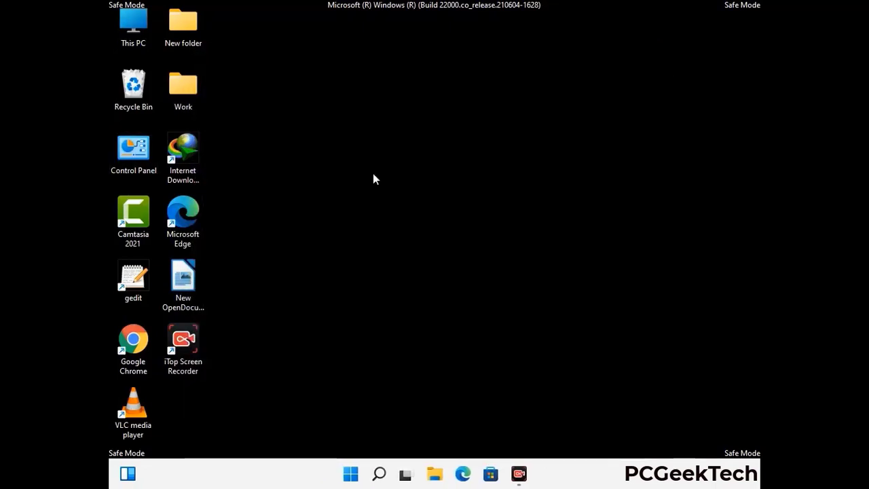
double_click(129, 42)
double_click(380, 298)
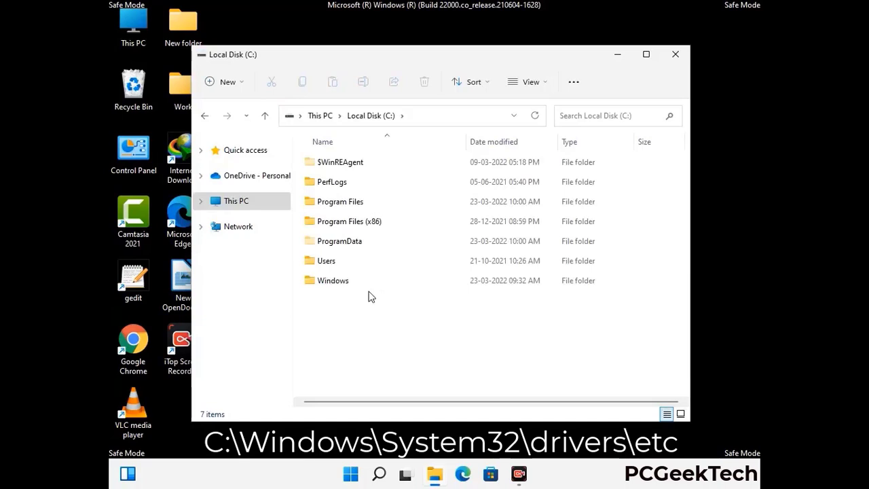
double_click(326, 286)
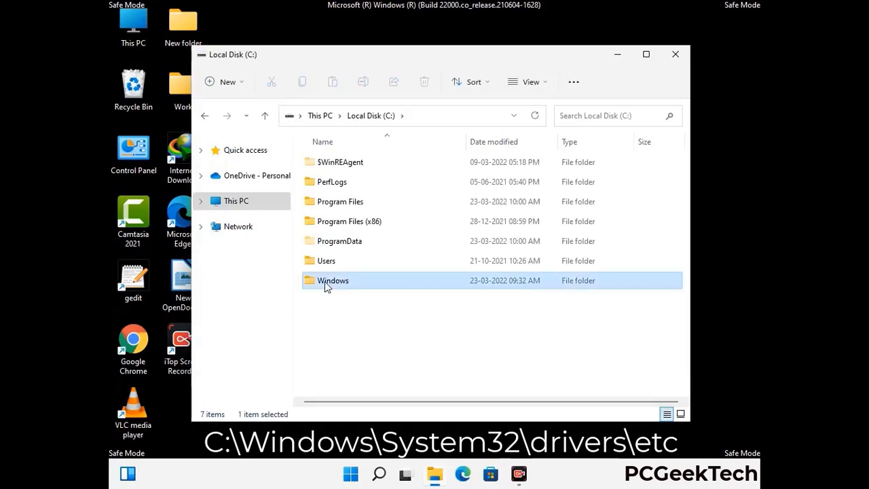
scroll(434, 287, down, 6)
scroll(432, 293, down, 12)
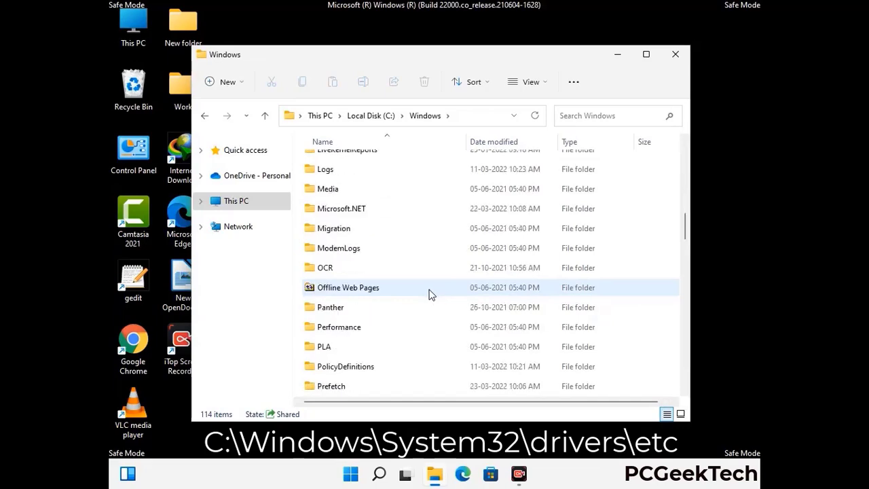
scroll(409, 290, down, 2)
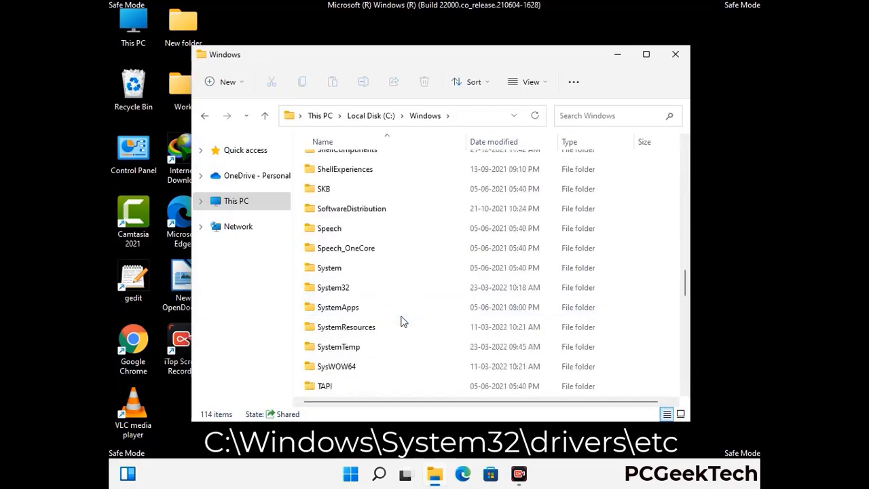
Step: Go into System32\drivers\etc and select the hosts file
double_click(331, 288)
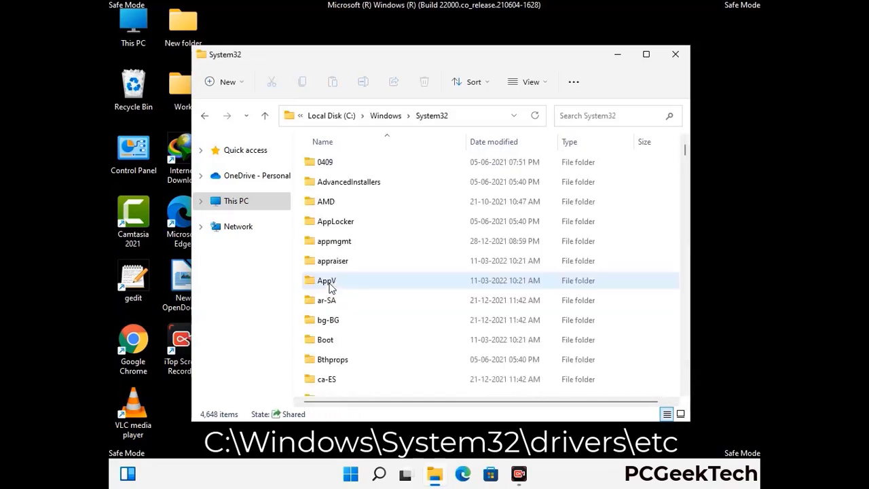
scroll(374, 292, down, 5)
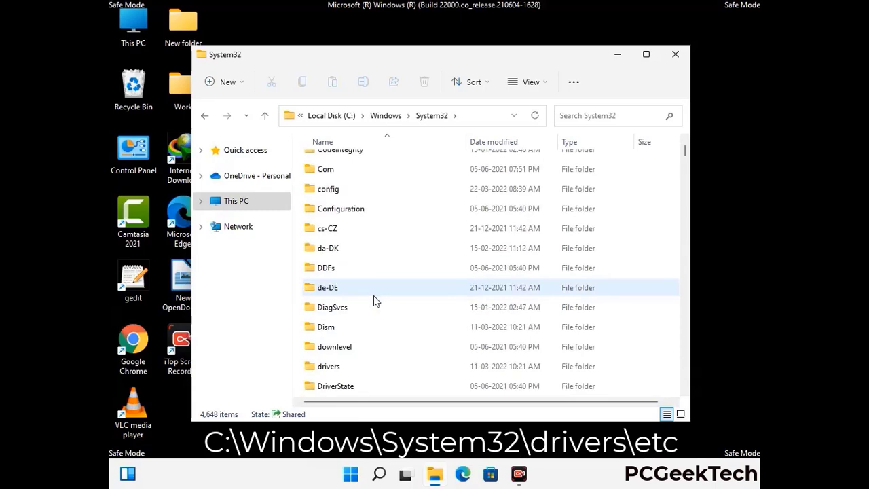
double_click(337, 370)
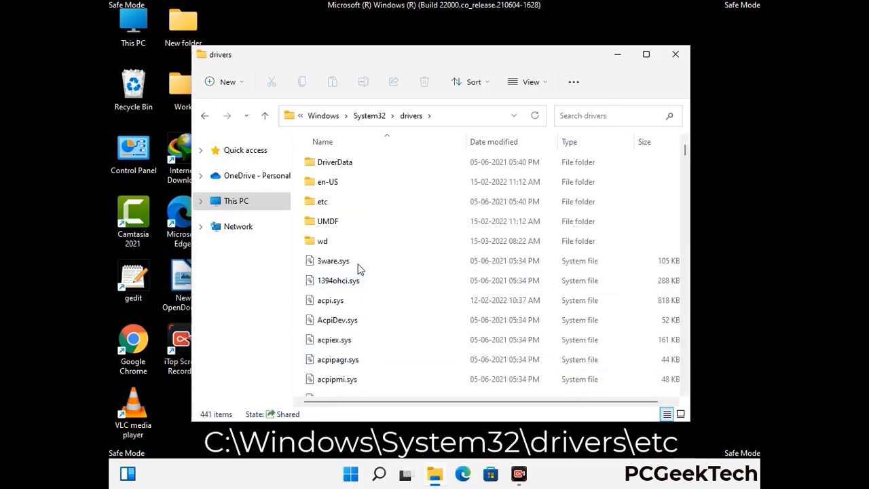
double_click(324, 202)
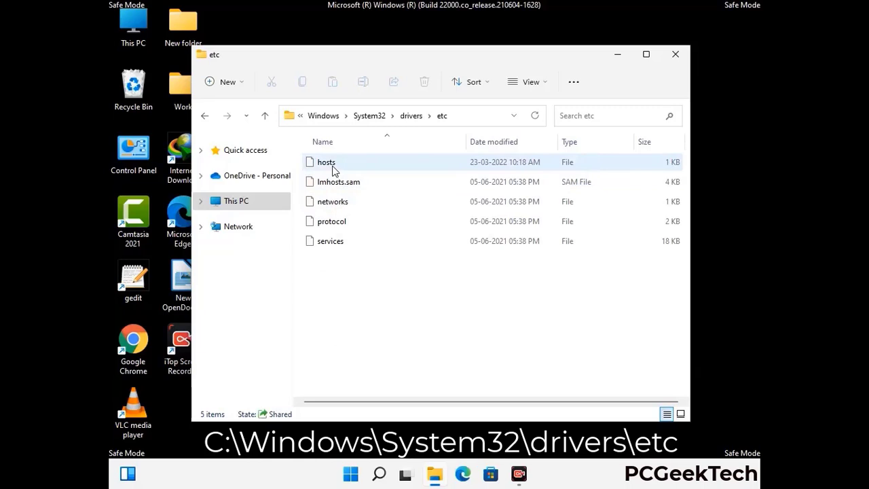
click(332, 171)
Step: Open hosts in Notepad and add two blank lines after the last localhost line
double_click(332, 171)
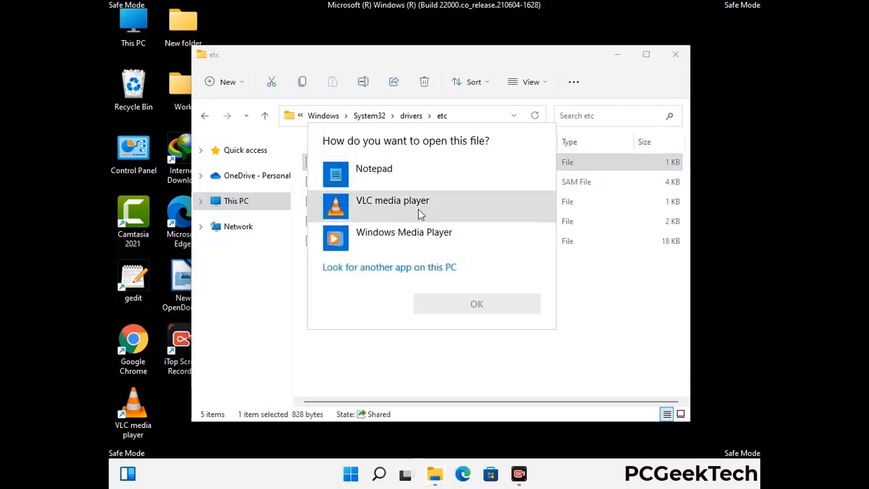
click(386, 173)
click(477, 305)
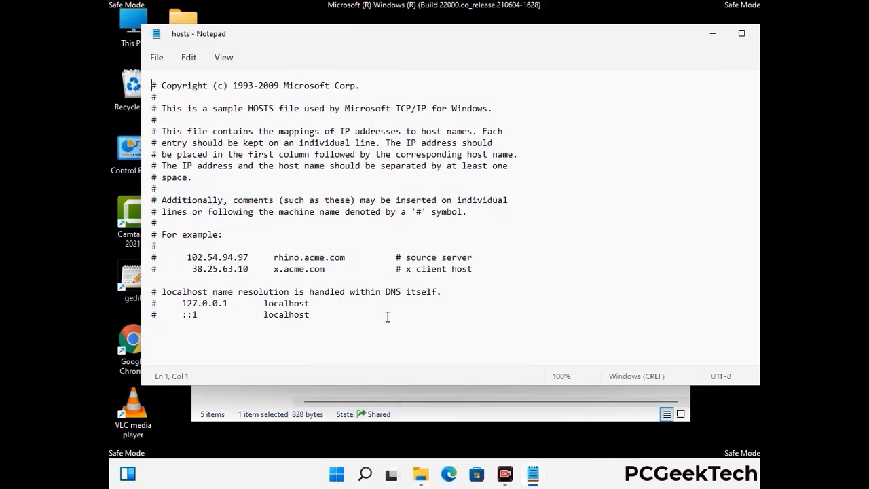
click(324, 315)
key(Return)
key(Return)
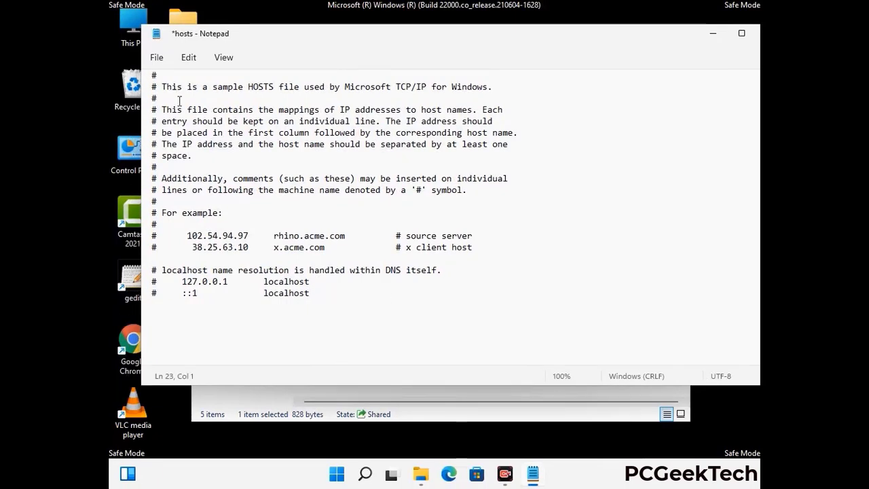
Step: Save the hosts file, then close Notepad and the etc folder window
click(157, 59)
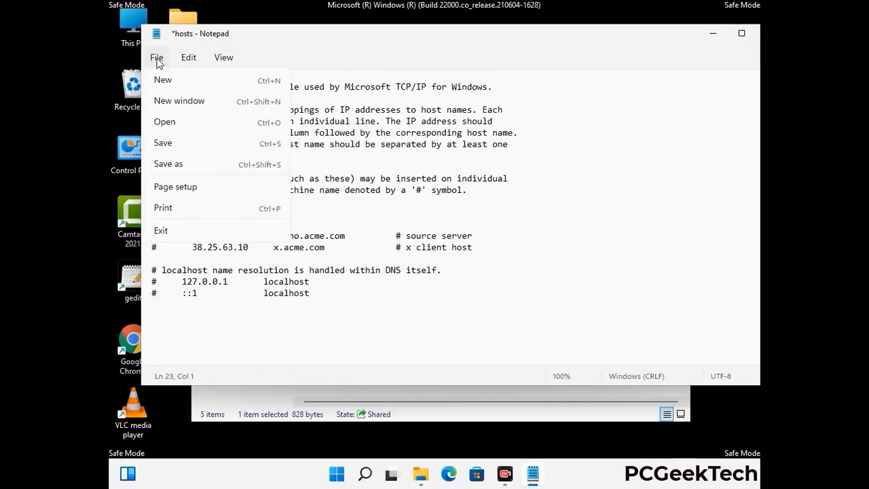
click(162, 144)
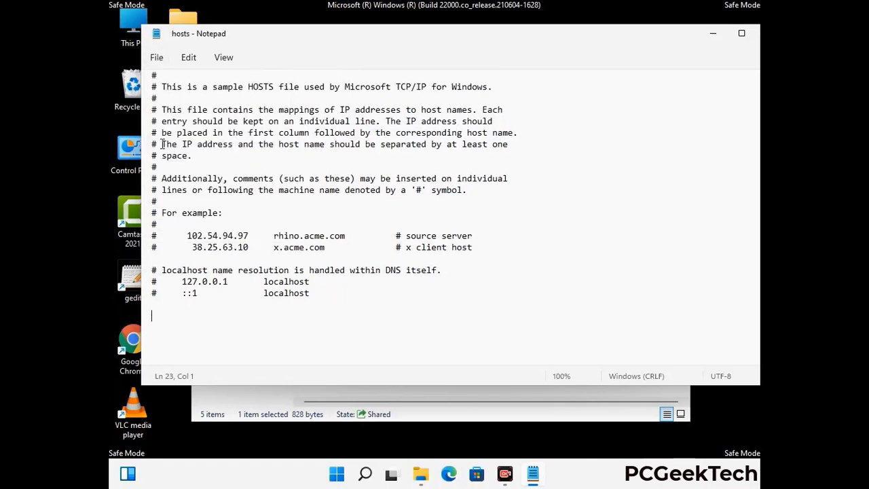
drag(656, 40, 555, 39)
click(670, 38)
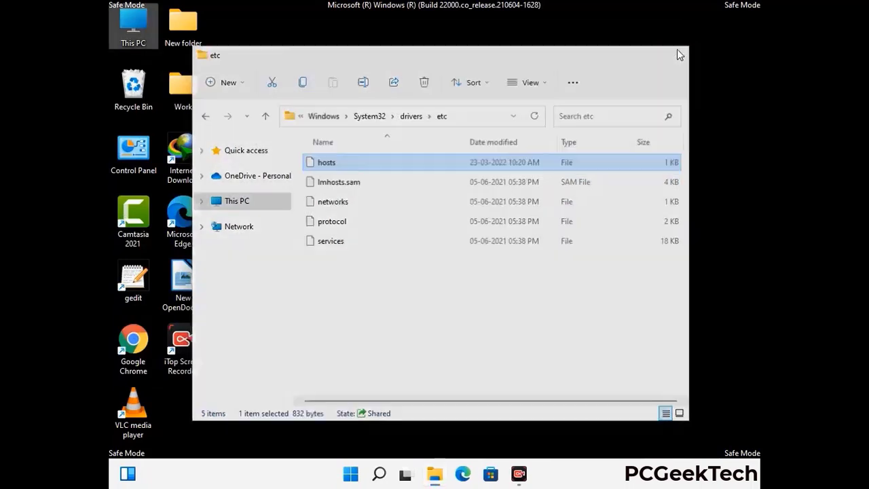
click(676, 50)
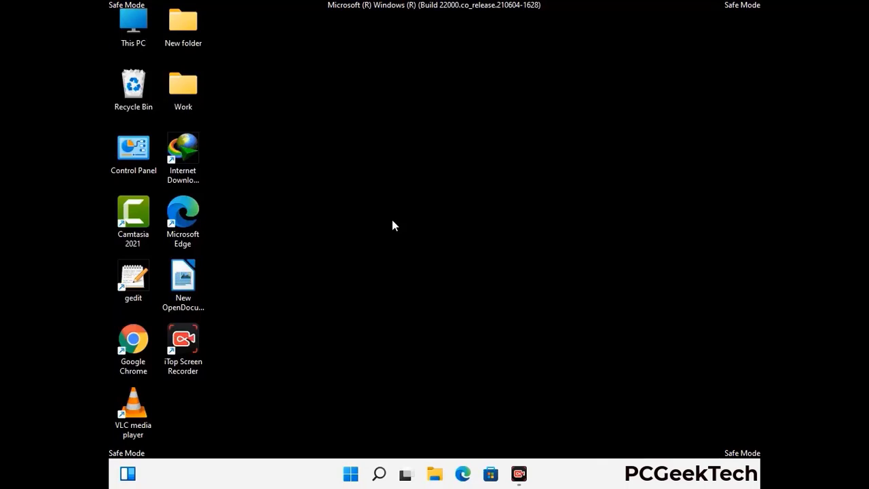
Step: Open the AppData\Roaming folder by running %appdata%
key(super+r)
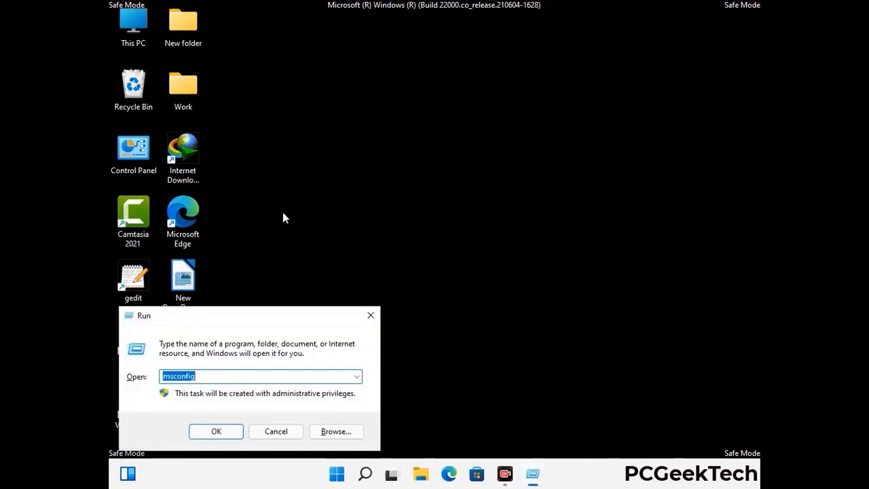
drag(249, 313, 404, 135)
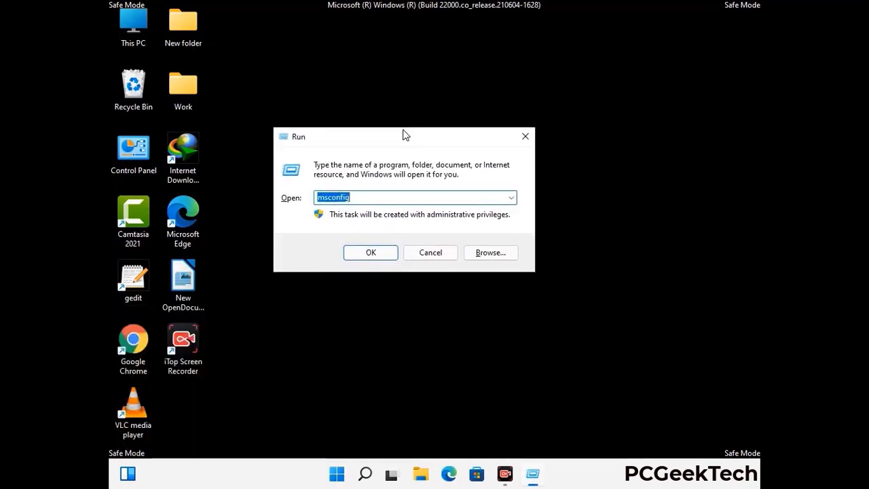
text(%)
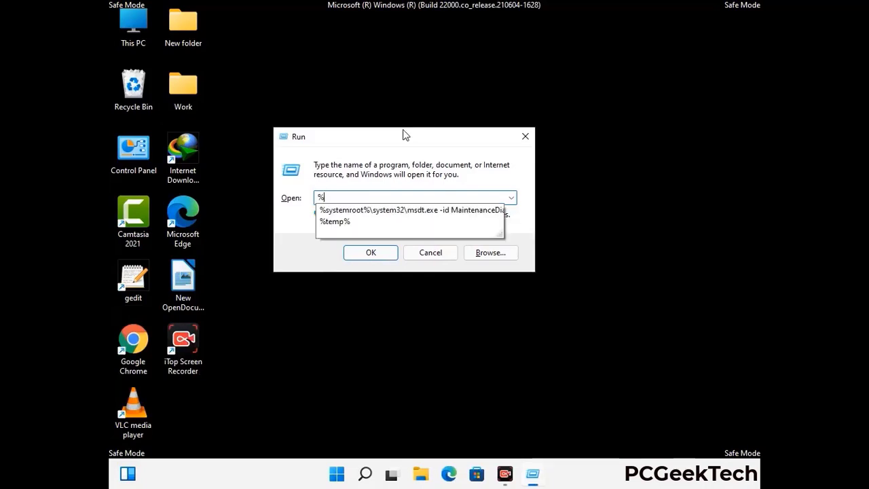
text(appdata)
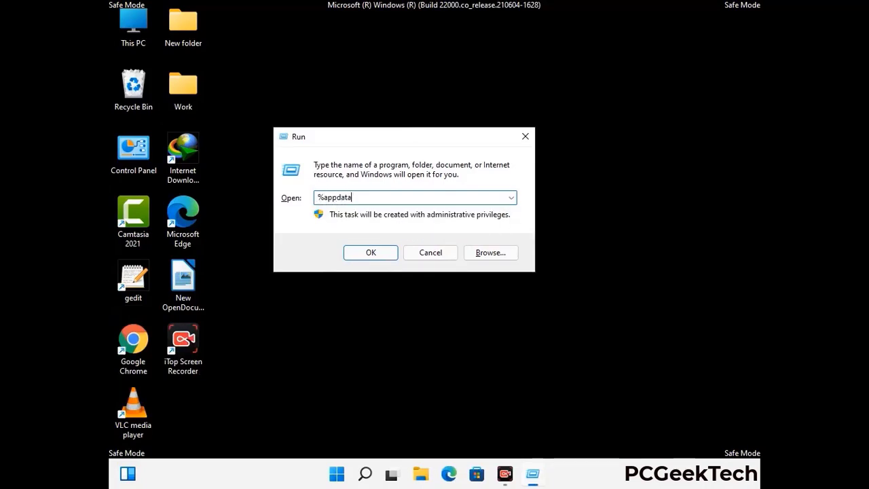
text(%)
key(Return)
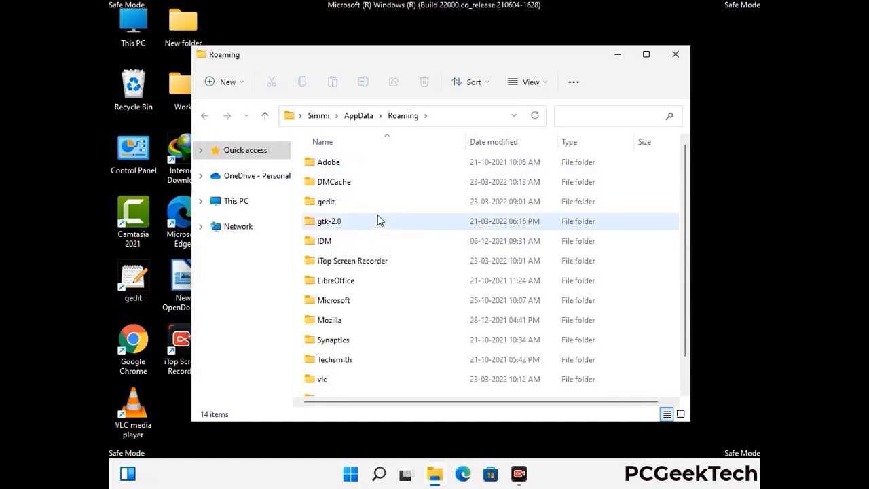
Step: Delete the Zoom folder from AppData\Roaming, leaving 13 items, and close the window
scroll(408, 251, down, 1)
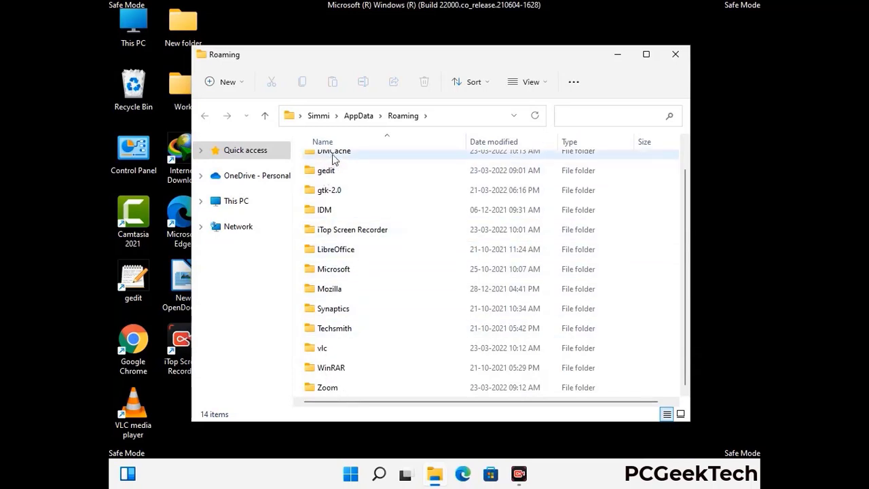
scroll(339, 203, up, 1)
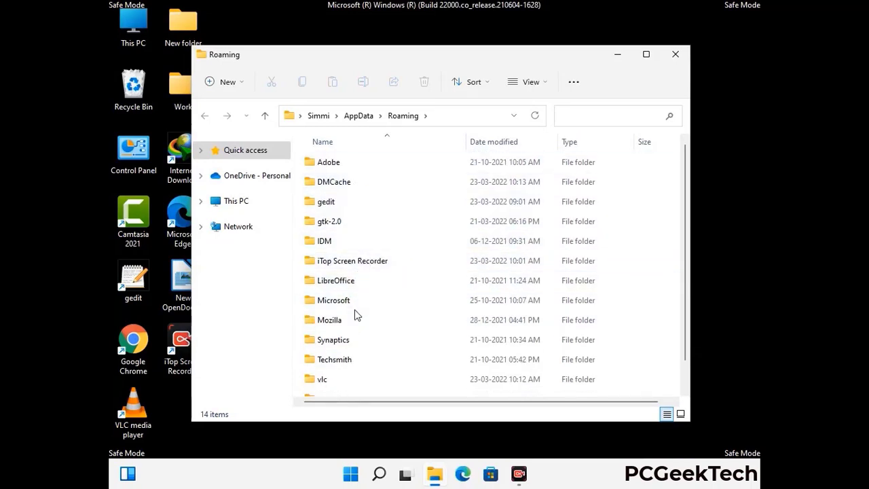
scroll(354, 313, down, 1)
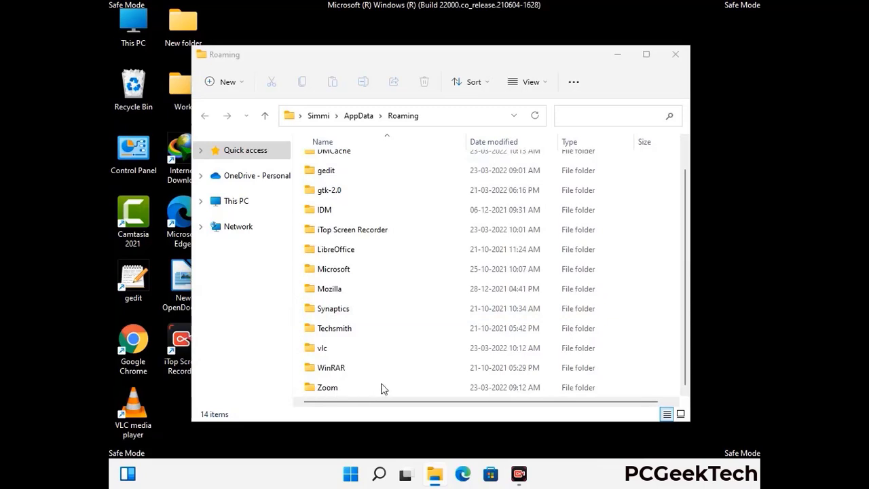
click(485, 384)
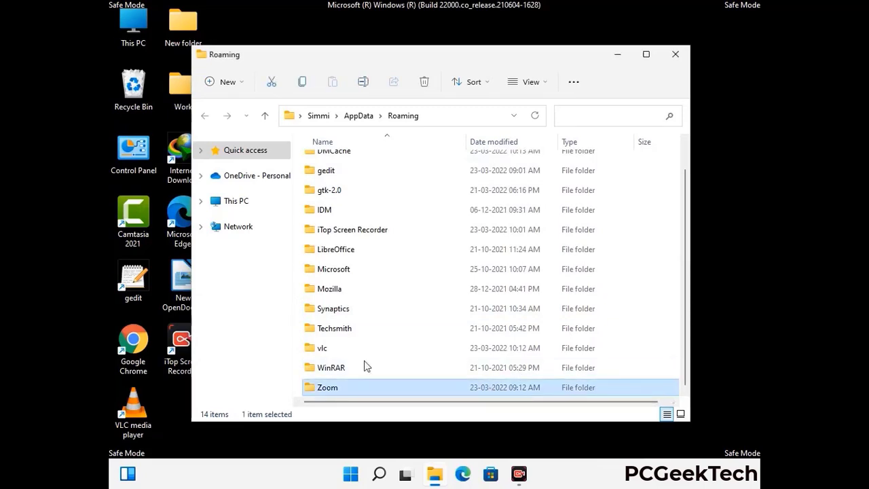
click(429, 87)
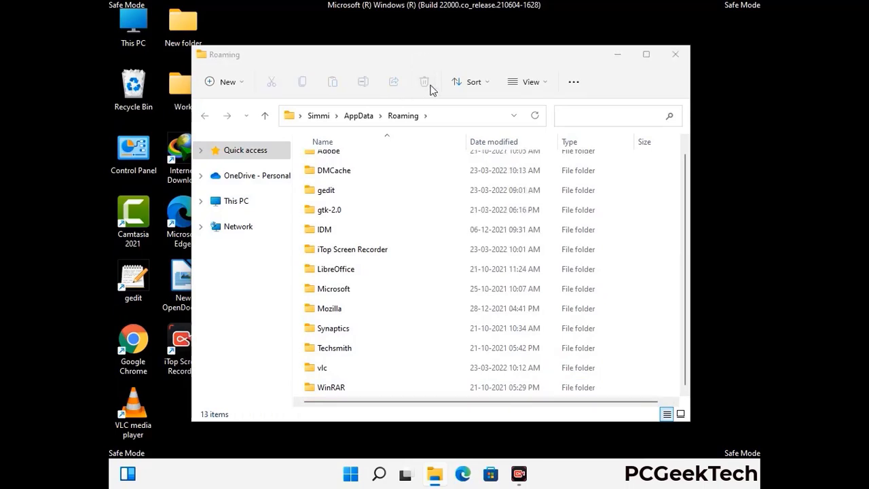
click(674, 59)
click(674, 58)
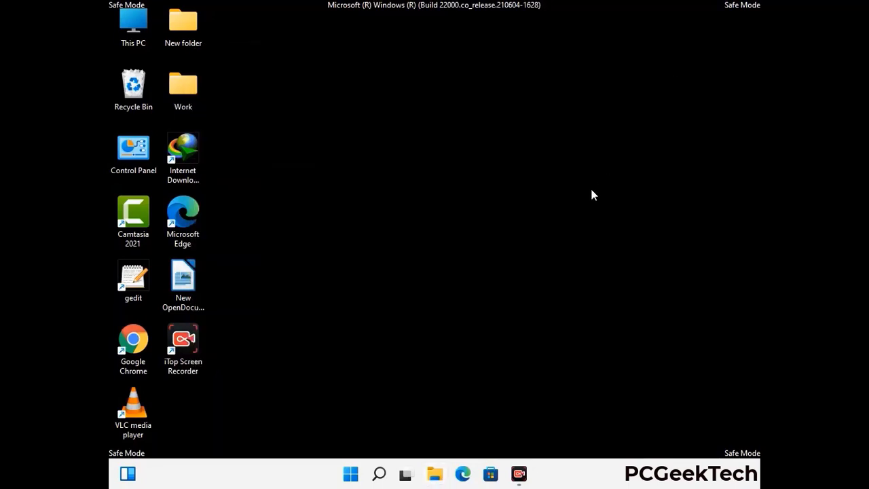
Step: Open the AppData\Local folder by running %LocalAppData%
key(super+r)
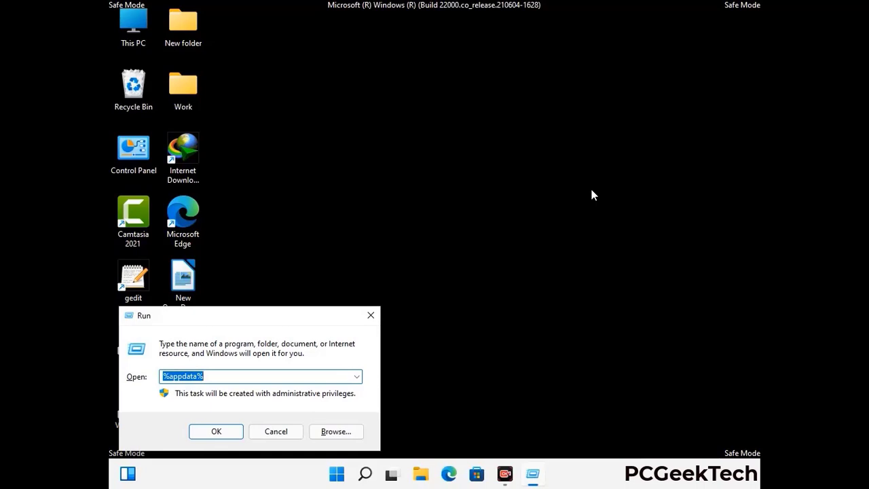
drag(271, 323, 456, 171)
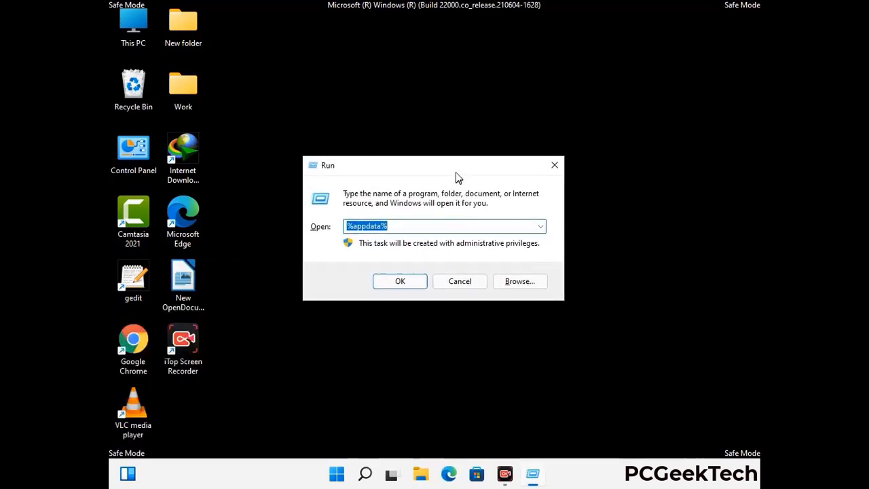
text(%Local)
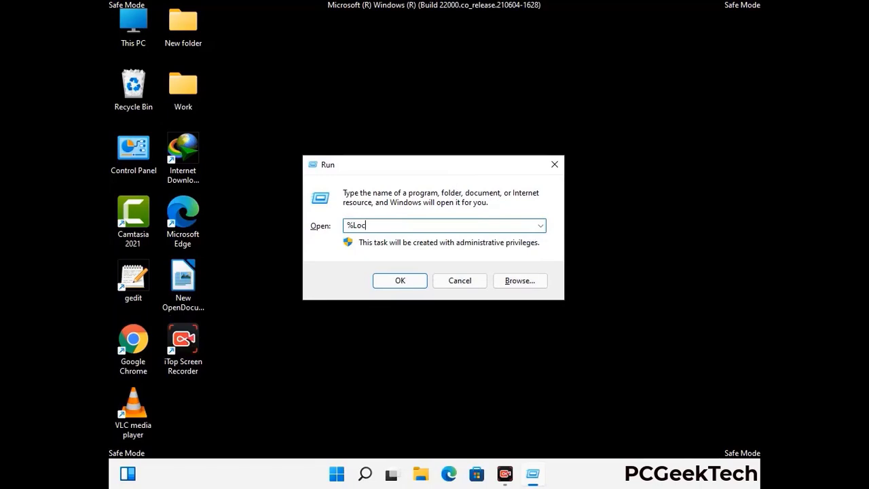
text(AppData%)
key(Return)
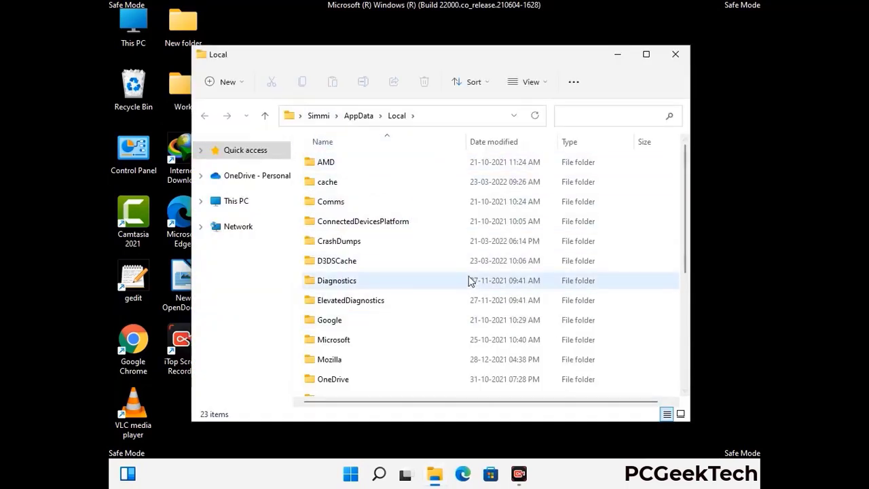
Step: Delete the Mozilla folder from AppData\Local, dropping it to 22 items
scroll(364, 305, down, 1)
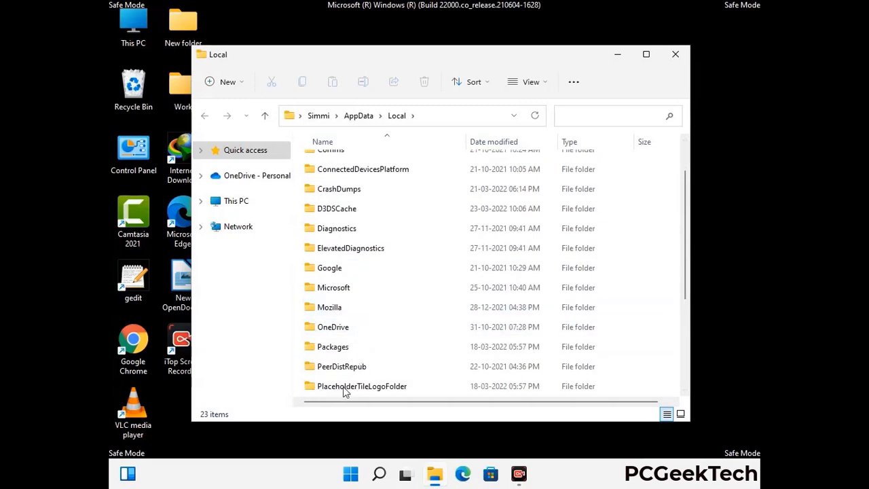
click(340, 311)
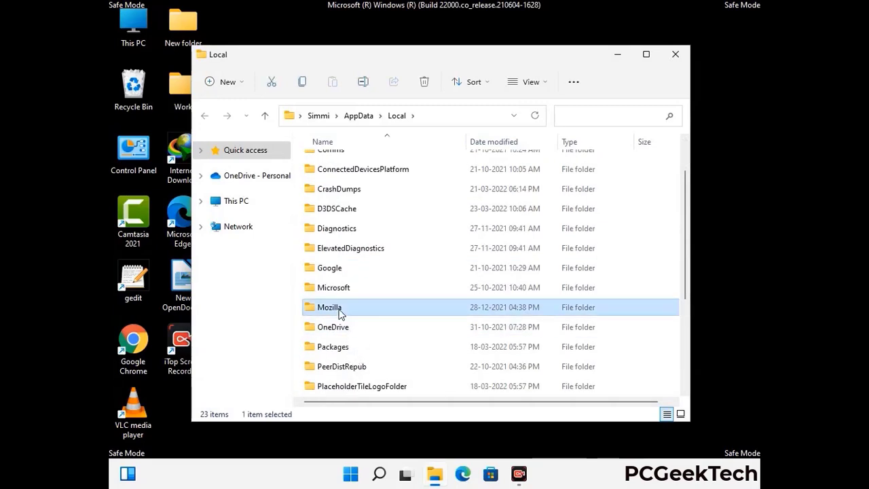
key(Tab)
click(424, 83)
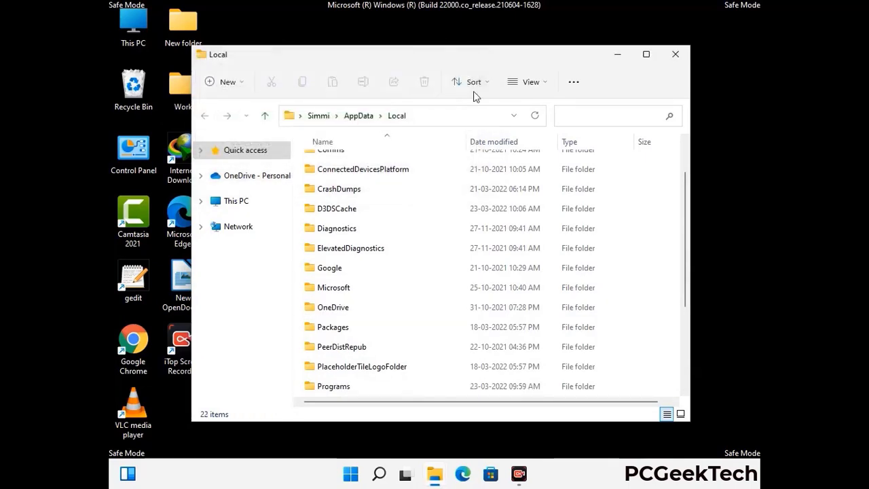
Step: Close the Local window and open C:\ProgramData by running %ProgramData%
click(676, 61)
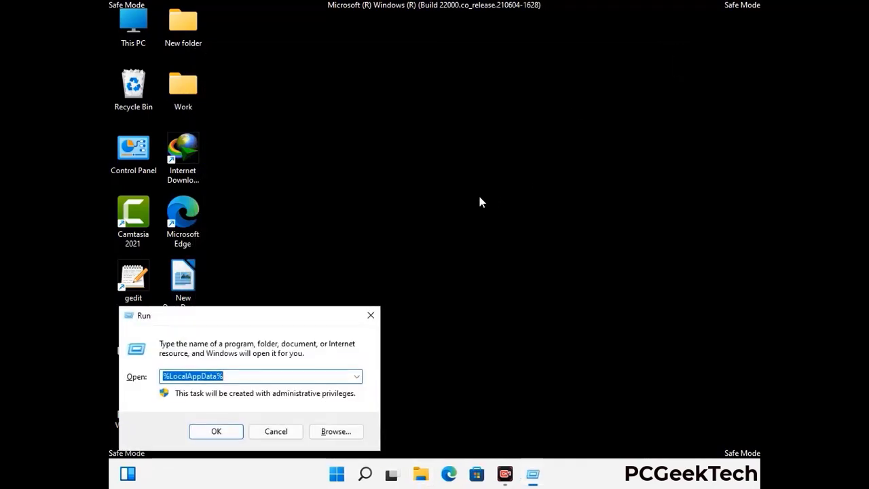
drag(228, 322, 398, 182)
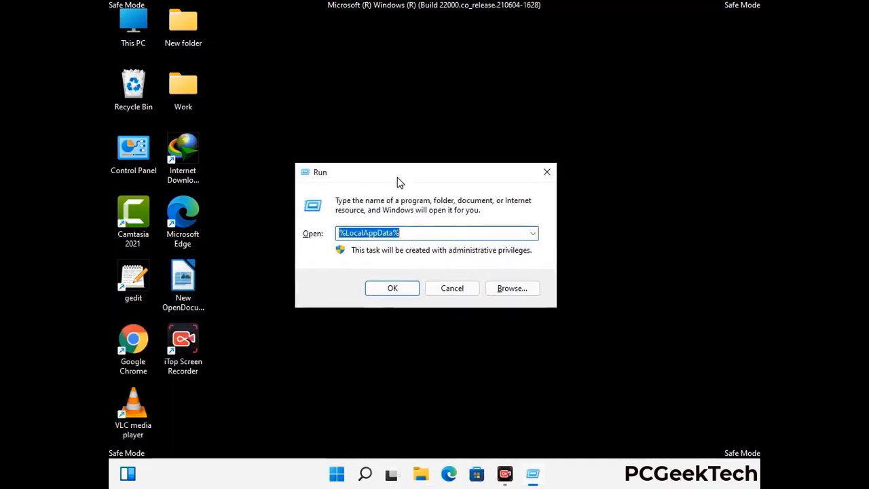
text(%)
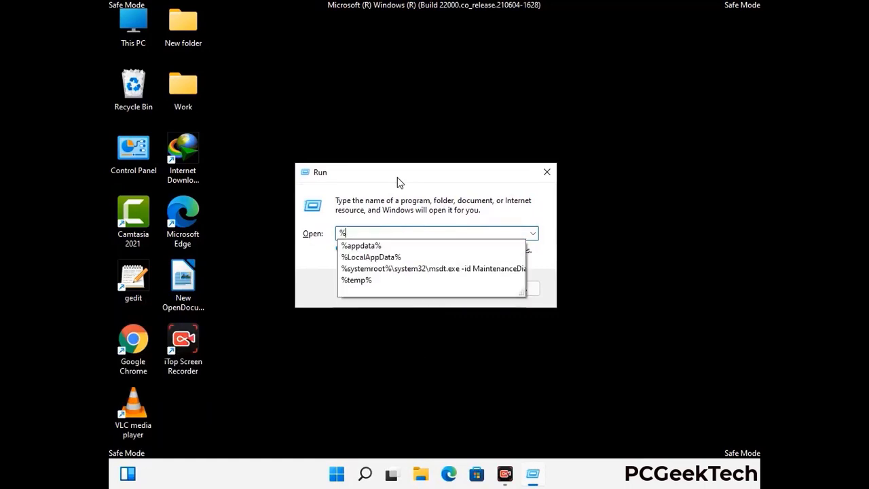
text(Pro)
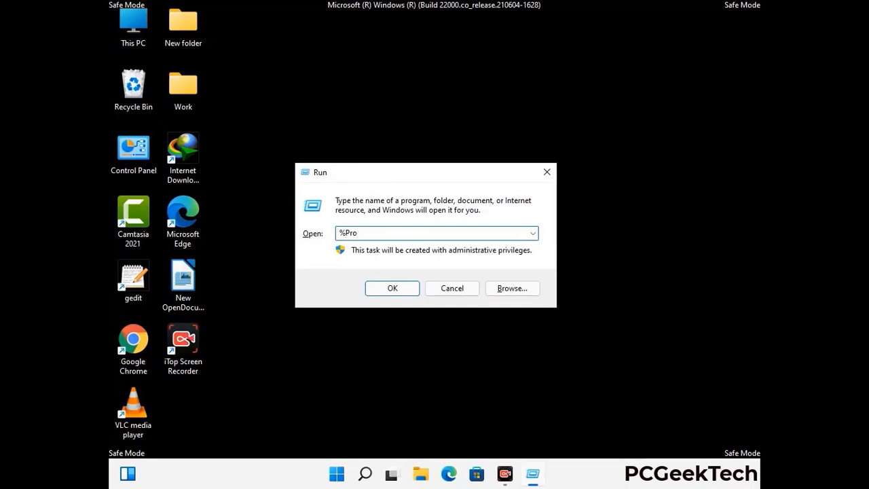
text(gramData%)
key(Return)
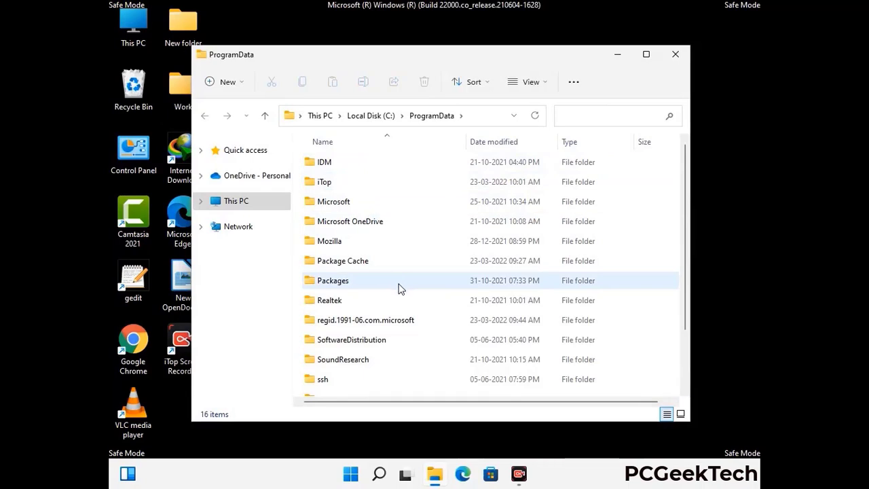
Step: Delete the Mozilla folder from C:\ProgramData, leaving 15 items, and close the window
scroll(399, 289, down, 2)
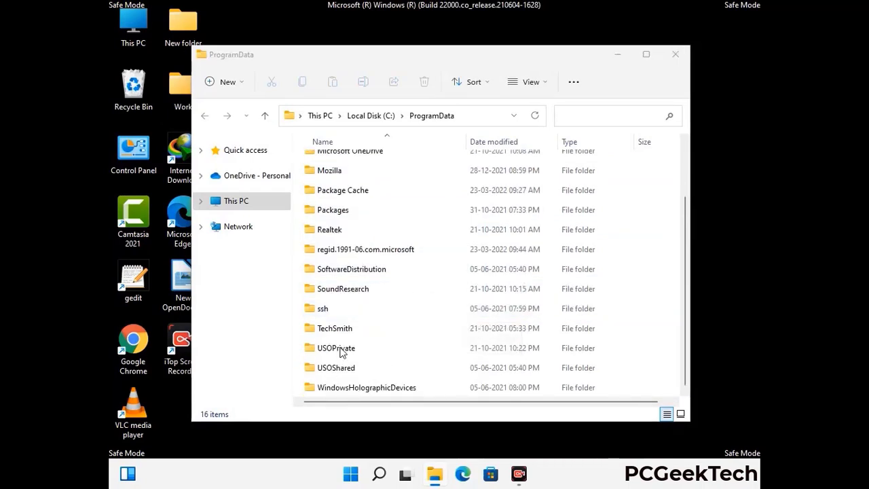
click(336, 171)
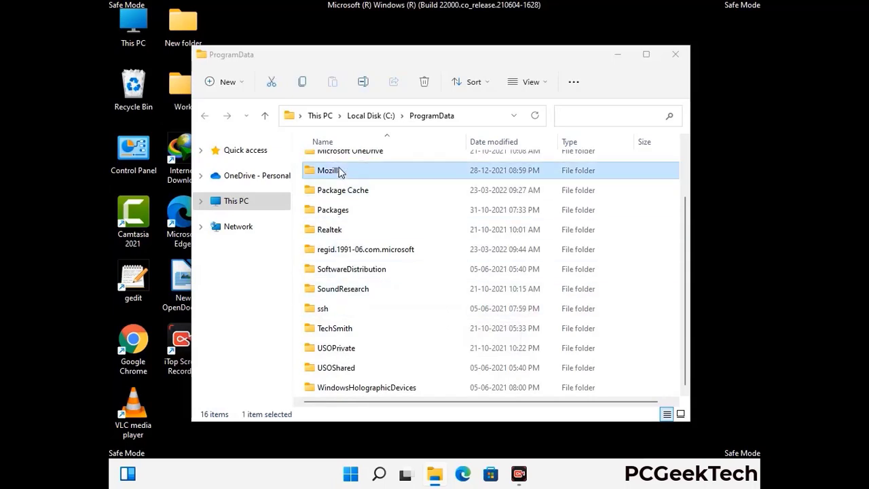
click(429, 82)
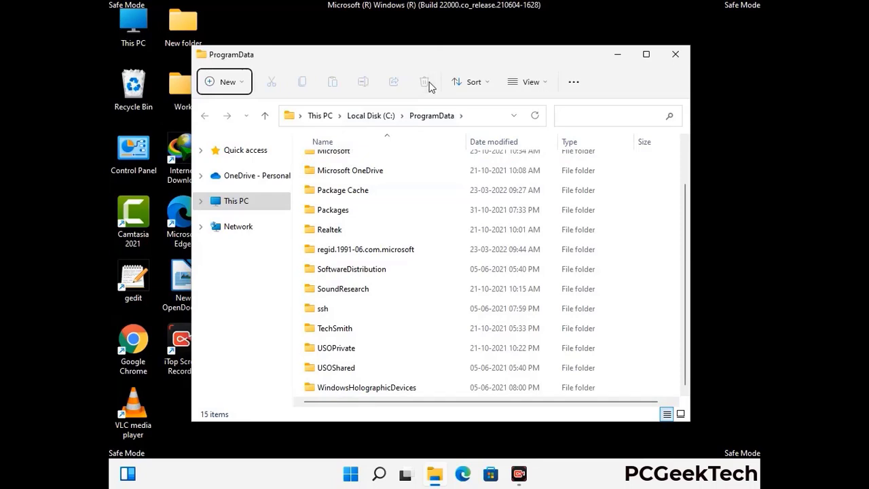
scroll(446, 282, up, 2)
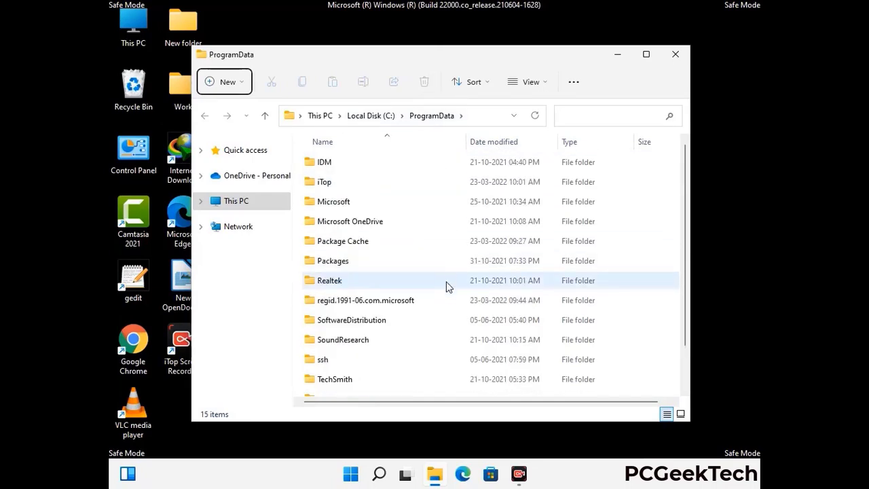
click(680, 56)
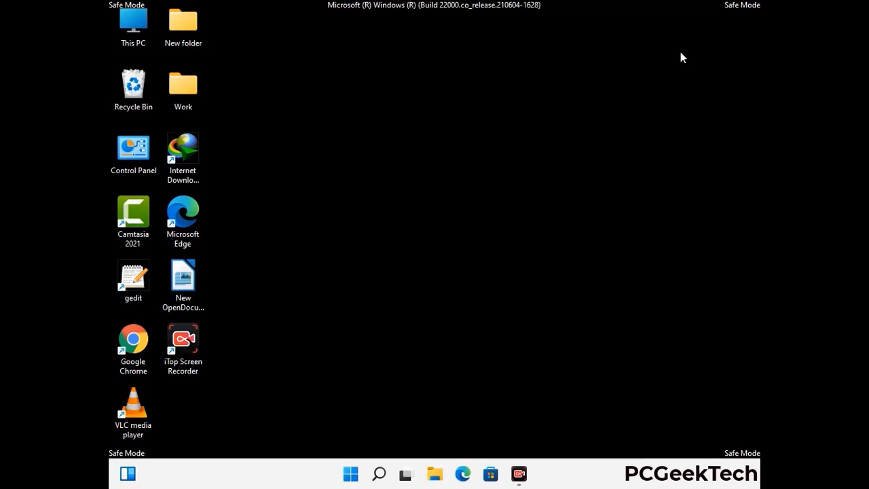
key(super+r)
drag(283, 313, 453, 175)
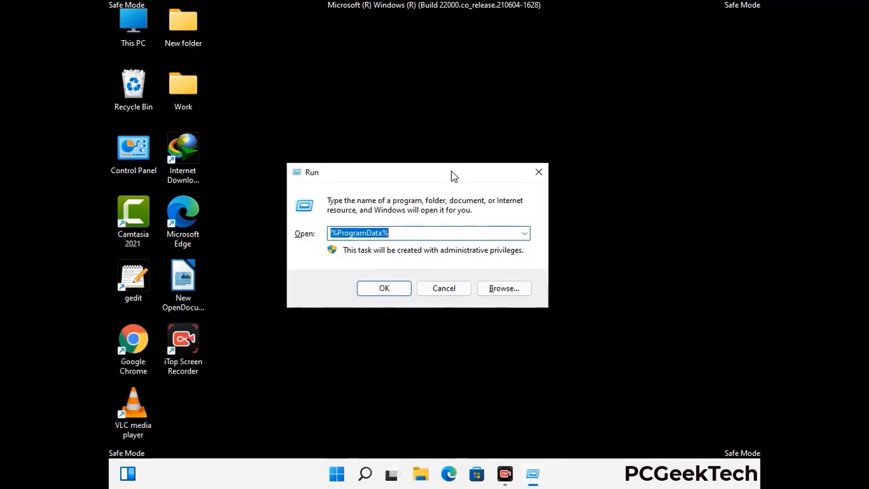
text(%Win)
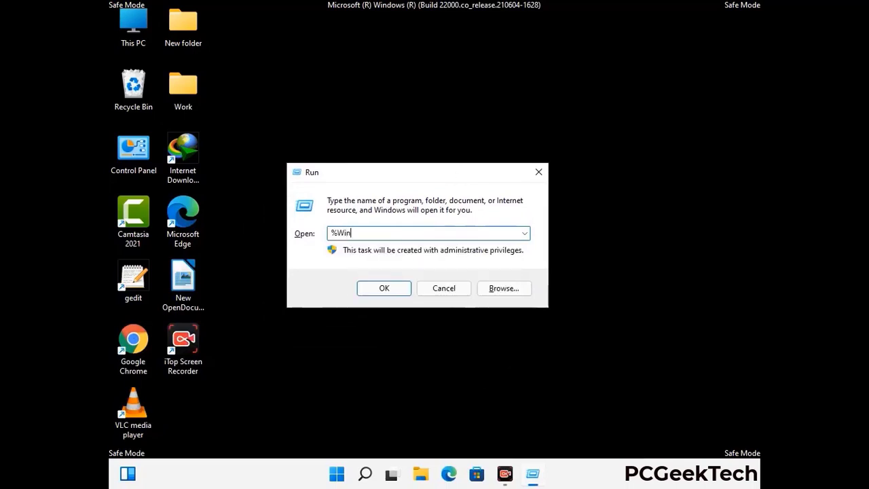
text(Dir%)
key(Return)
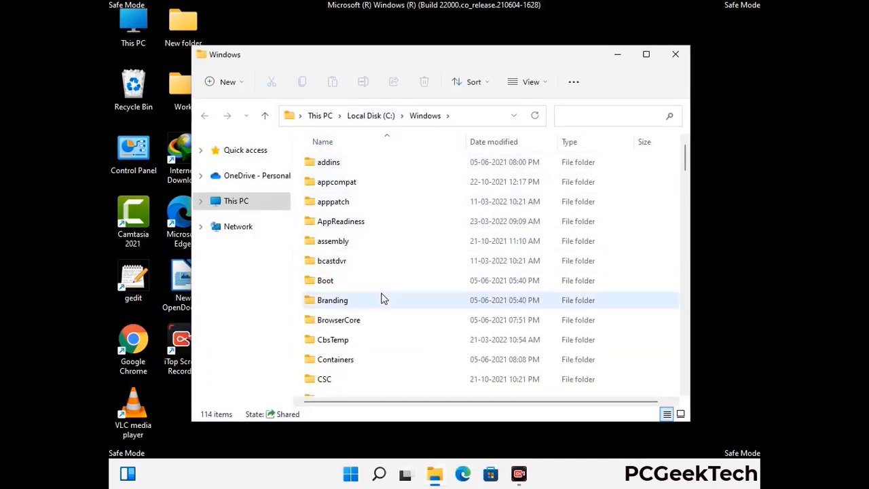
scroll(380, 296, down, 1)
scroll(381, 301, down, 2)
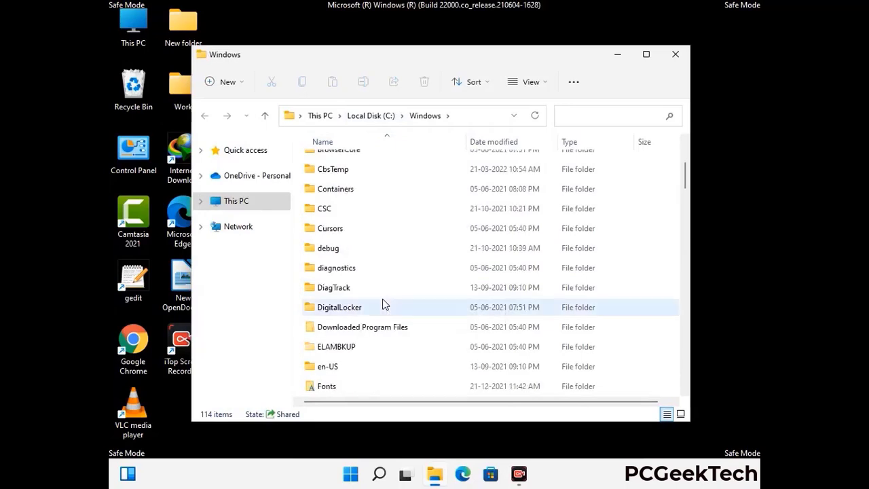
scroll(384, 306, down, 1)
scroll(383, 305, down, 5)
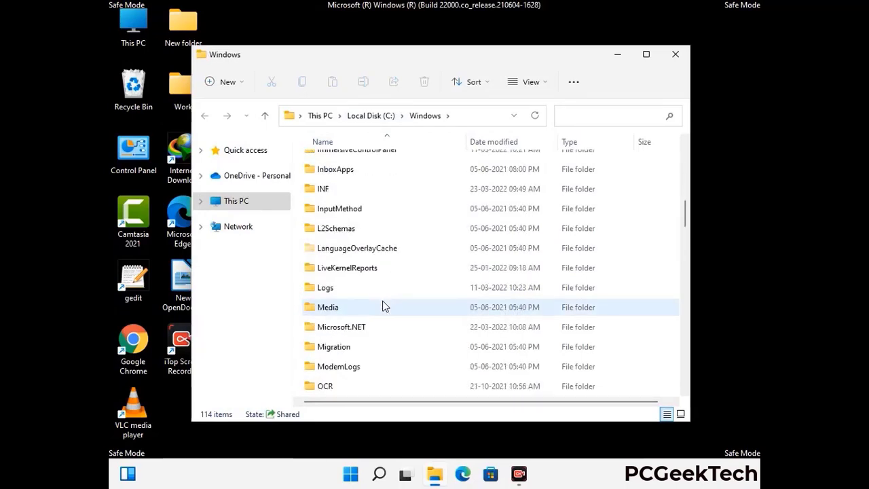
scroll(382, 307, down, 1)
scroll(382, 307, down, 8)
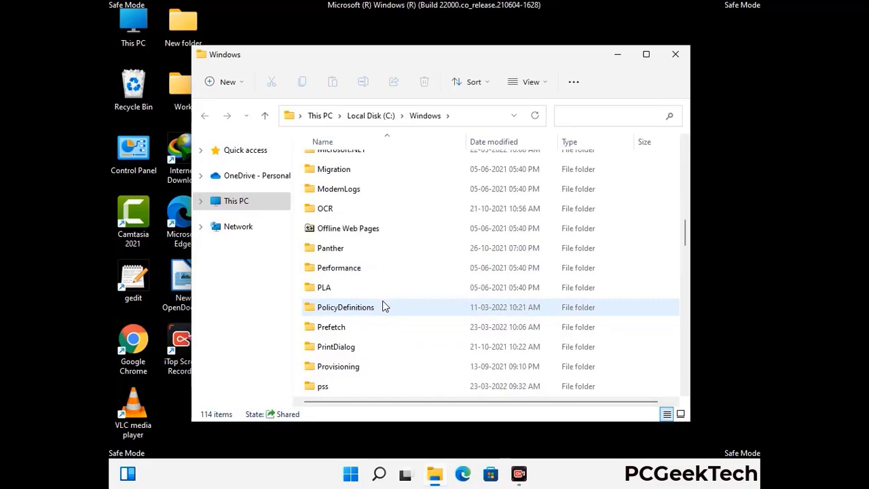
scroll(382, 307, down, 6)
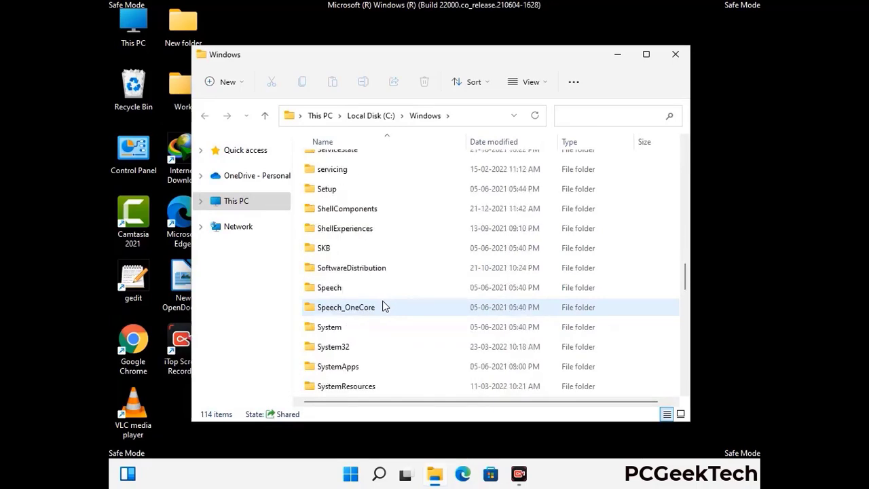
scroll(382, 307, down, 2)
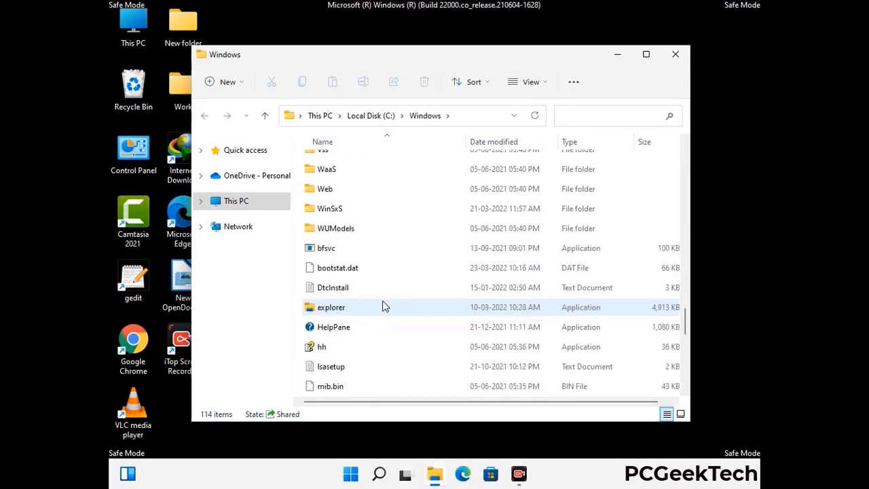
scroll(382, 307, down, 8)
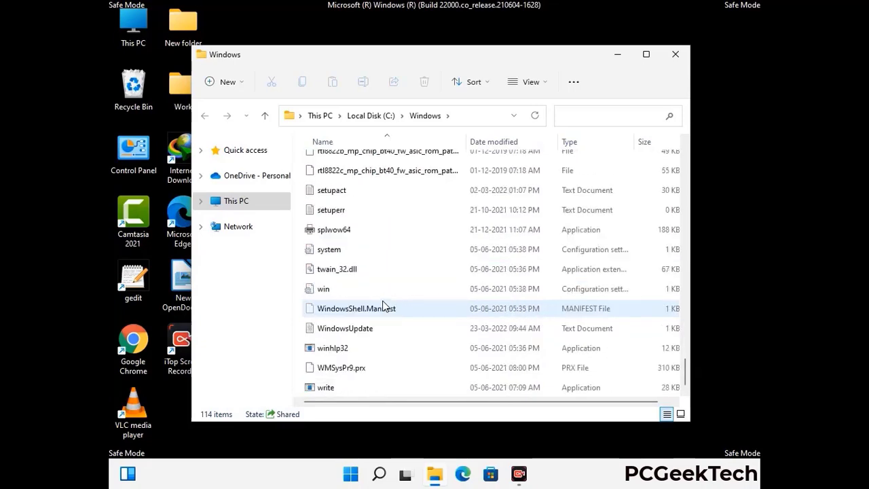
scroll(382, 307, up, 9)
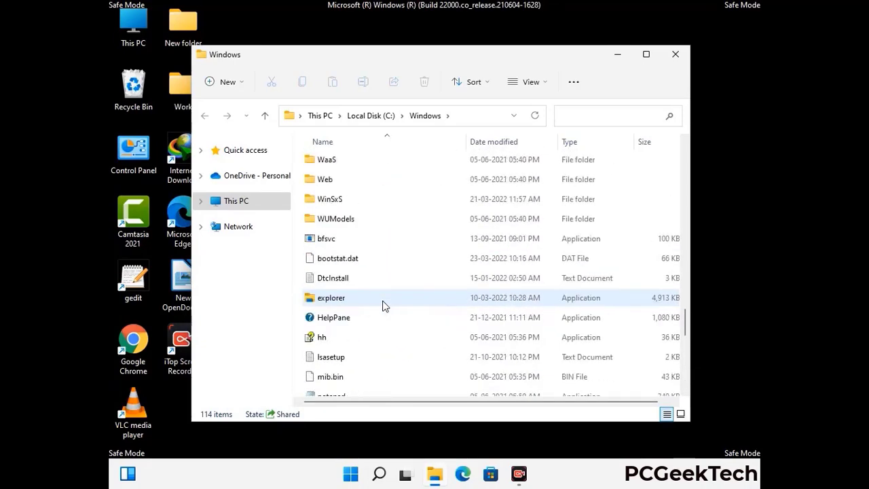
scroll(382, 307, up, 4)
scroll(382, 307, up, 3)
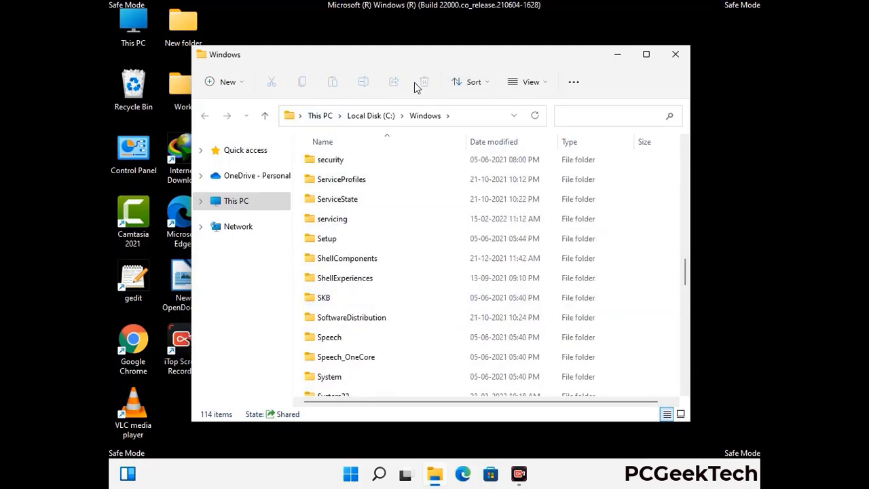
click(676, 55)
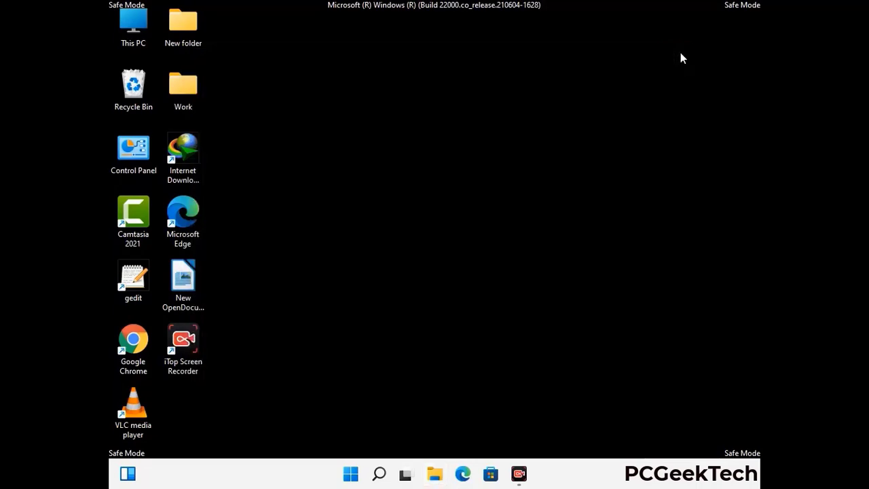
Step: Open the user's Temp folder by running %temp%
key(super+r)
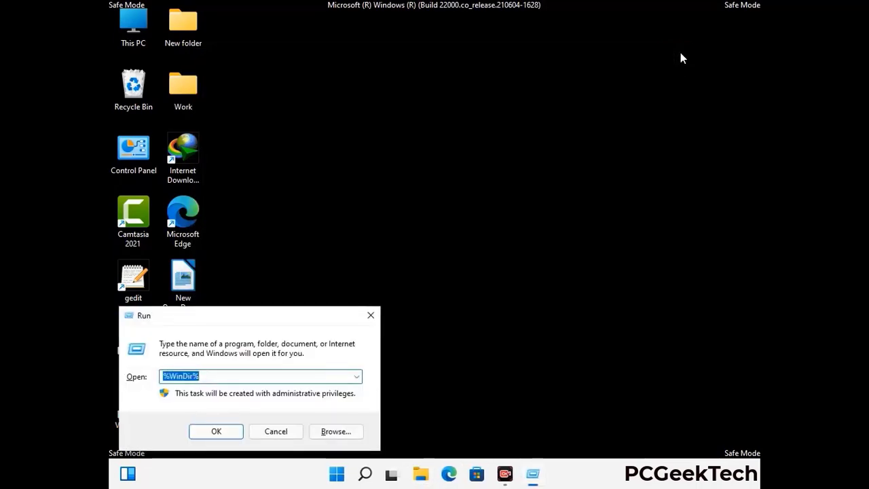
drag(287, 316, 494, 117)
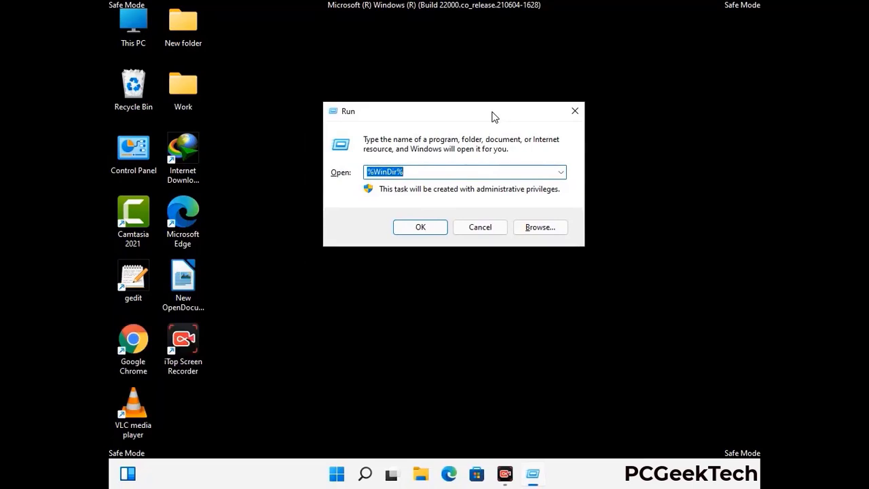
text(%temp)
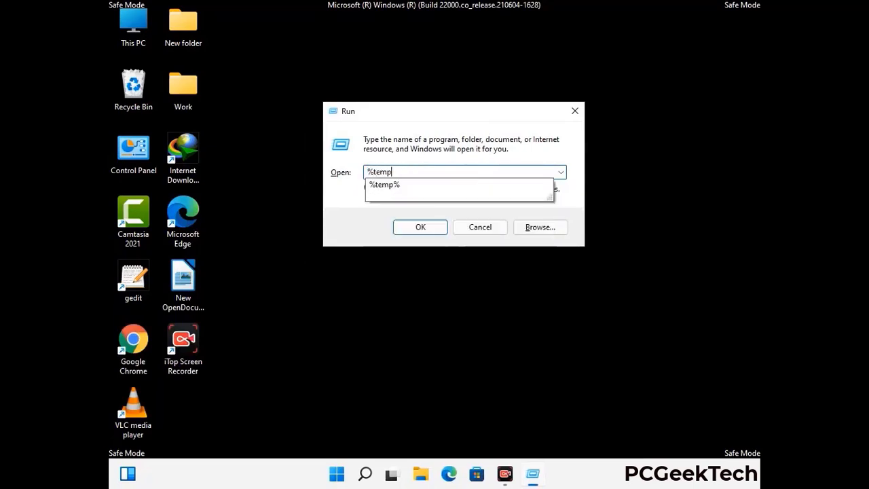
text(%)
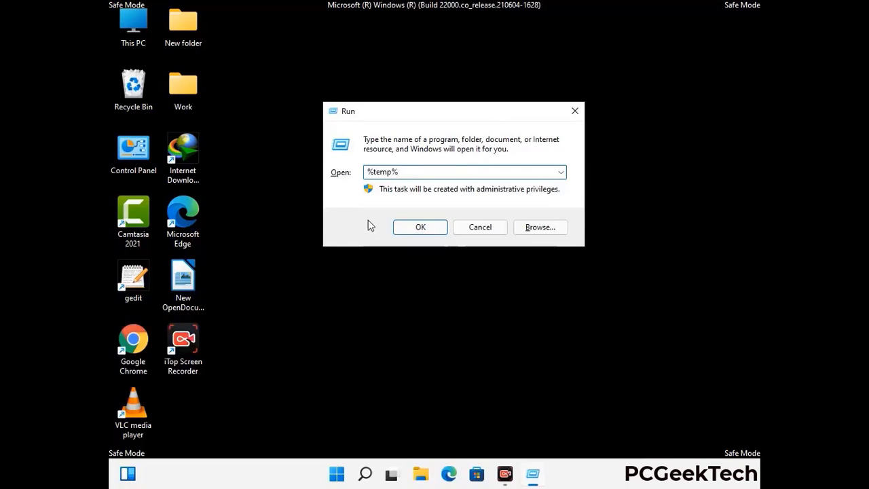
click(434, 227)
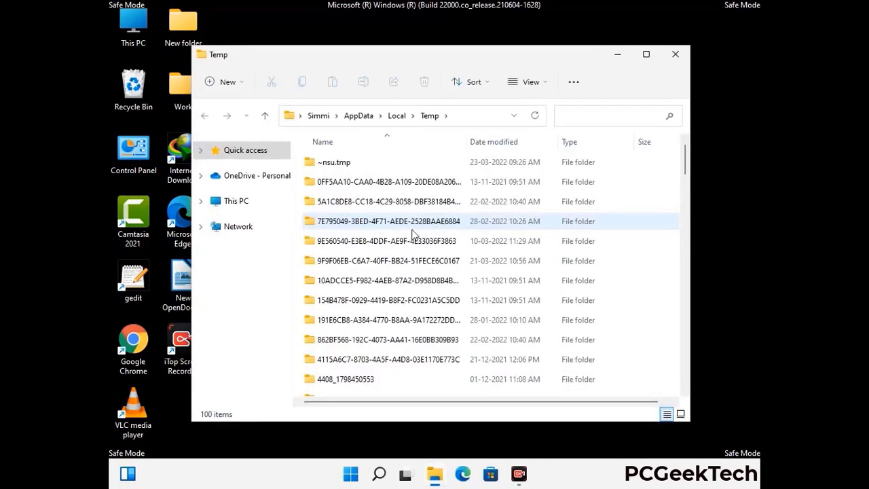
Step: Select all 100 items in Temp, delete them, and close the window
click(393, 261)
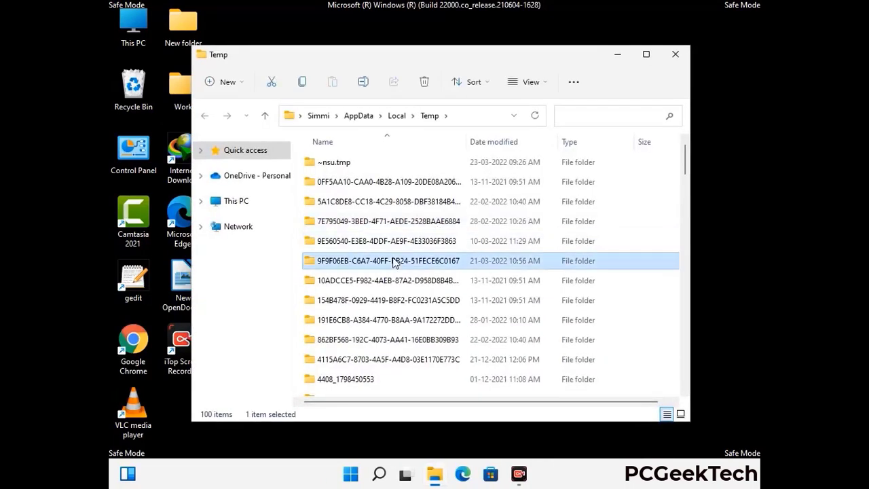
key(ctrl+a)
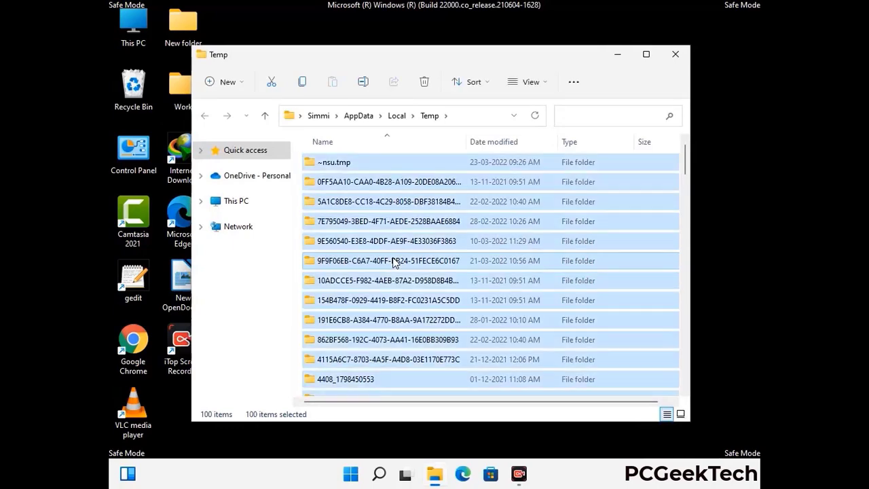
click(424, 82)
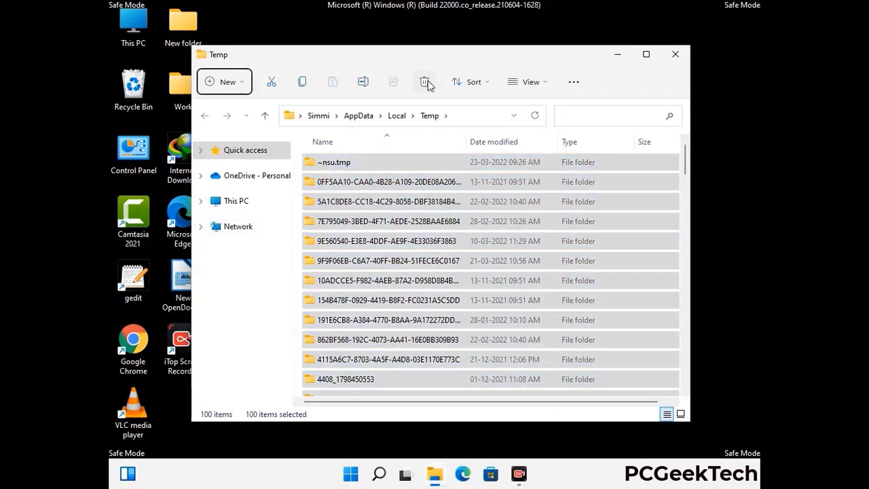
click(675, 54)
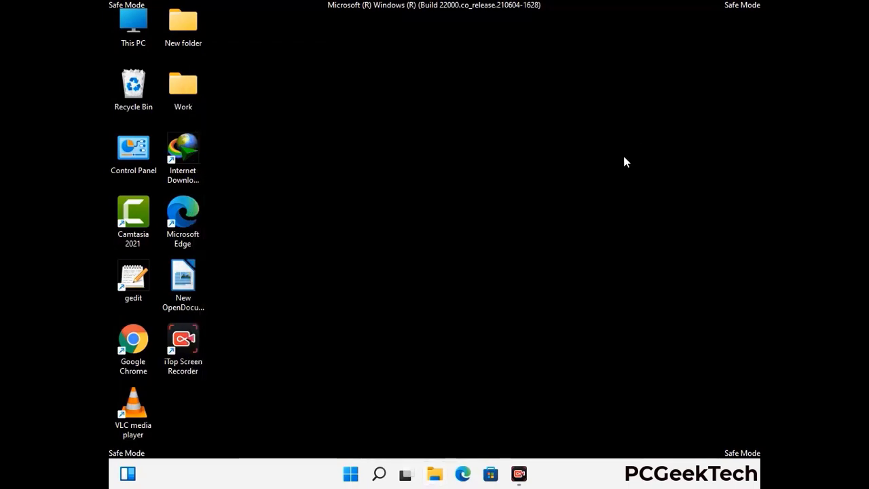
Step: Run temp to open C:\Windows\Temp, delete all six items, and close the window
key(super+r)
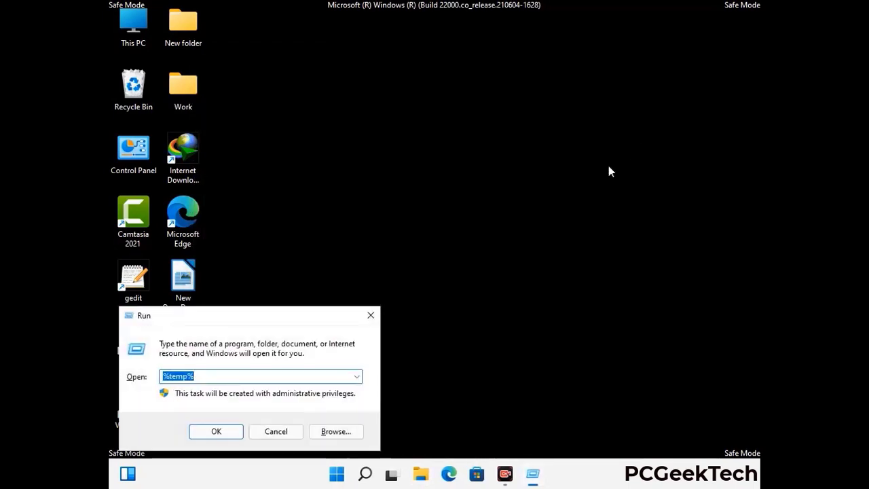
drag(299, 314, 496, 127)
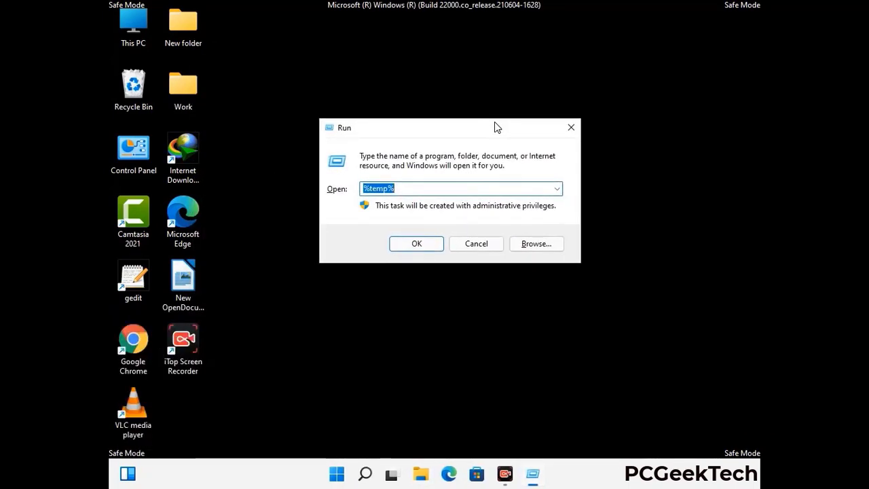
text(temp)
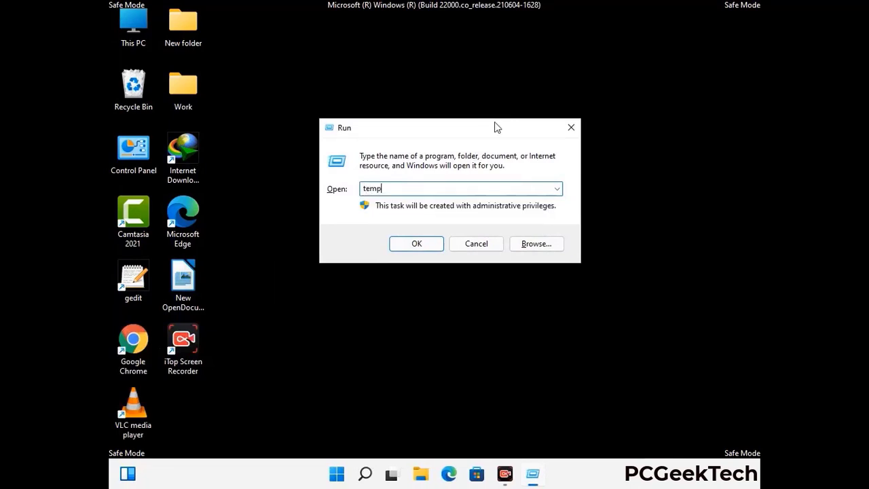
key(Return)
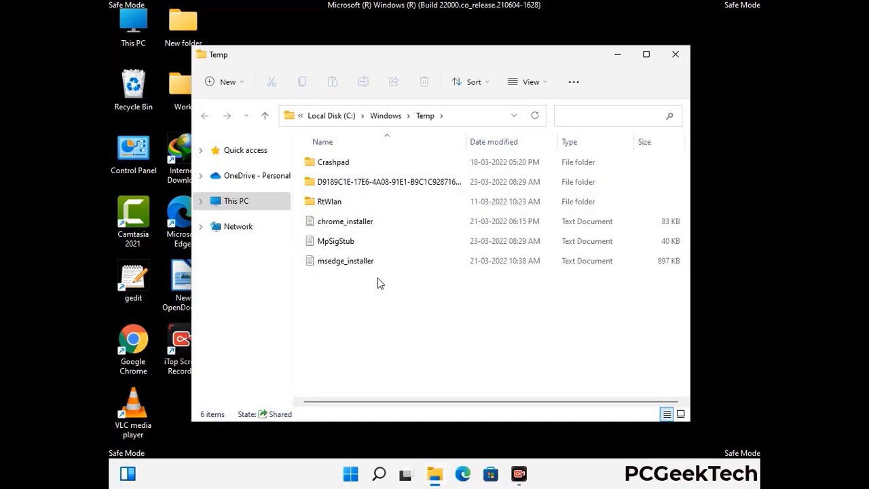
key(ctrl+a)
click(423, 82)
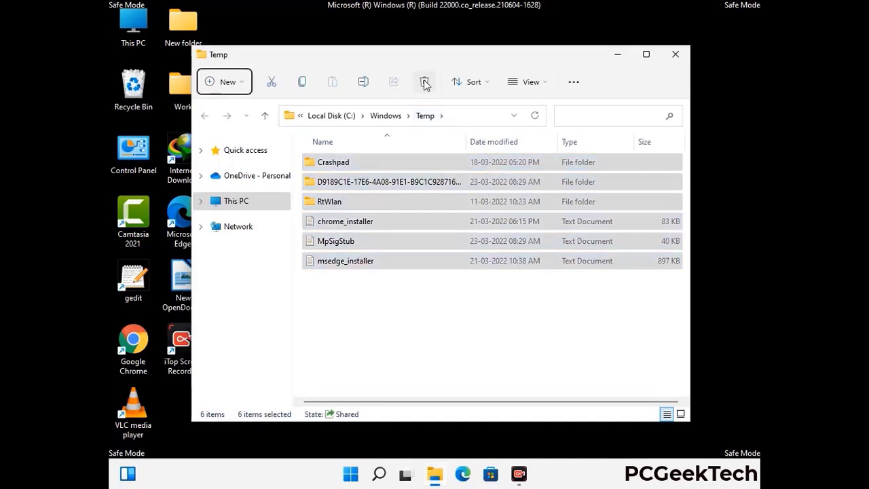
click(677, 56)
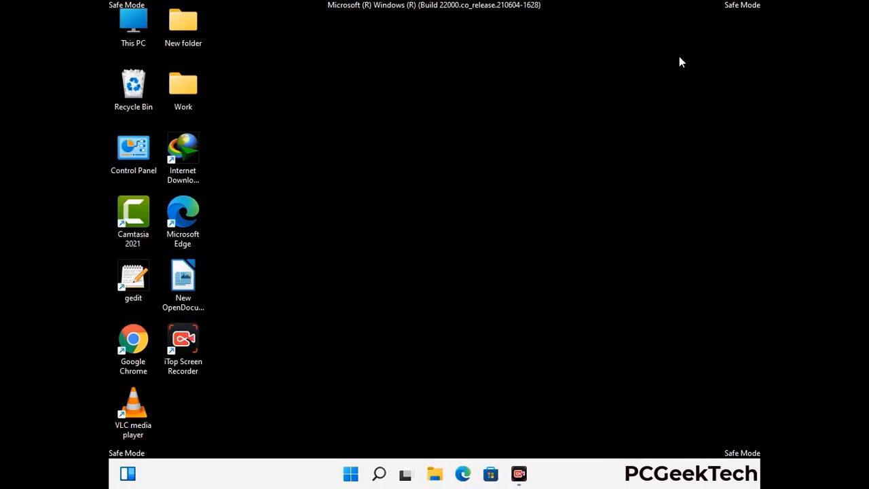
Step: Launch Registry Editor with regedit from the Run box
key(super+r)
drag(266, 318, 452, 109)
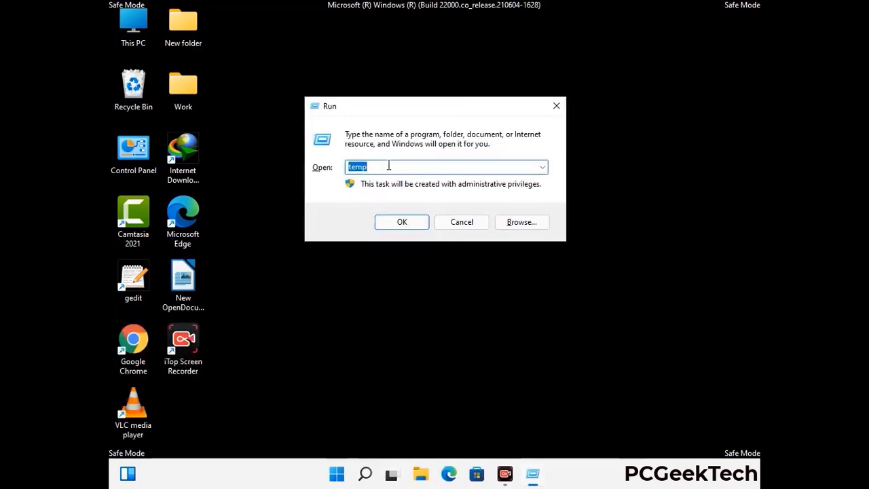
text(regedit)
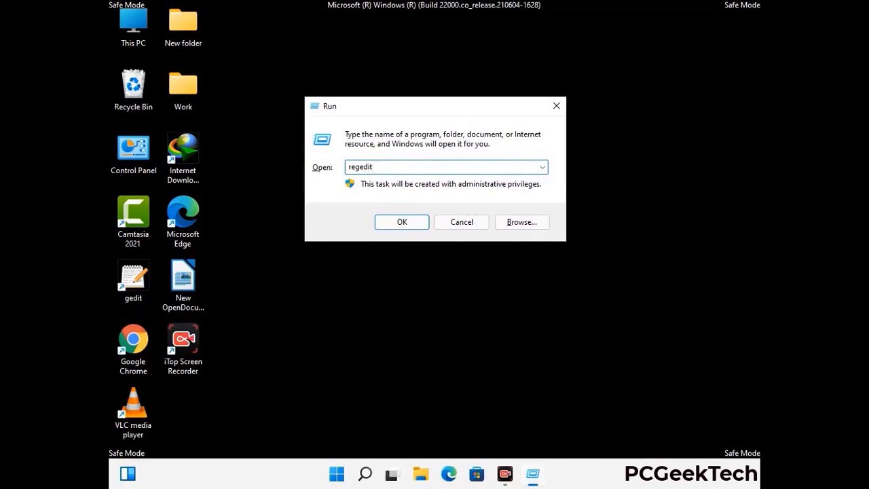
key(Return)
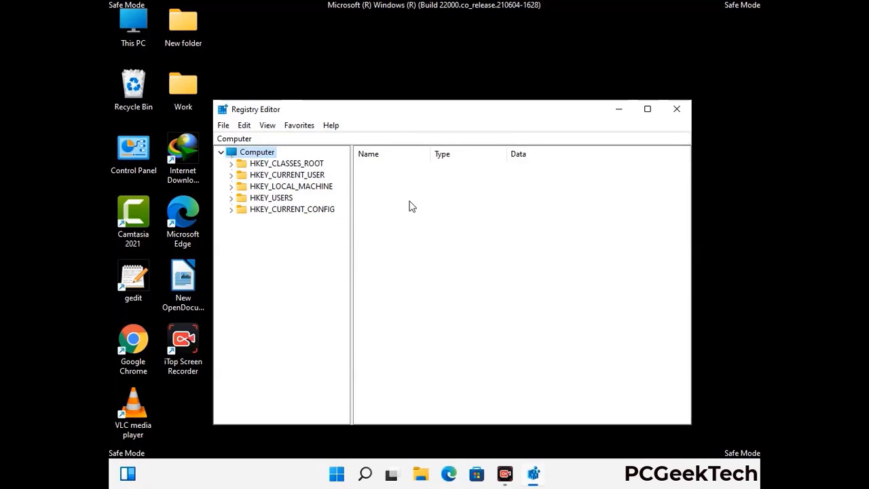
Step: Expand HKEY_CURRENT_USER, then Software, then Microsoft in the registry tree
click(231, 175)
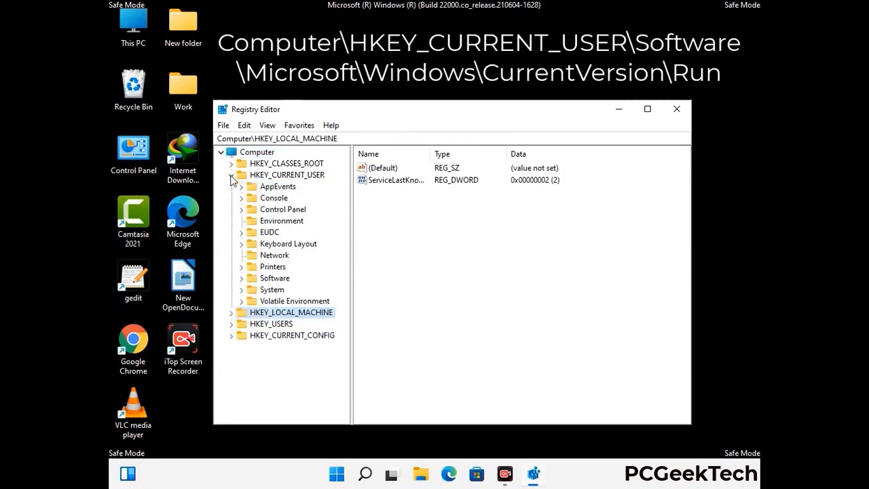
click(273, 280)
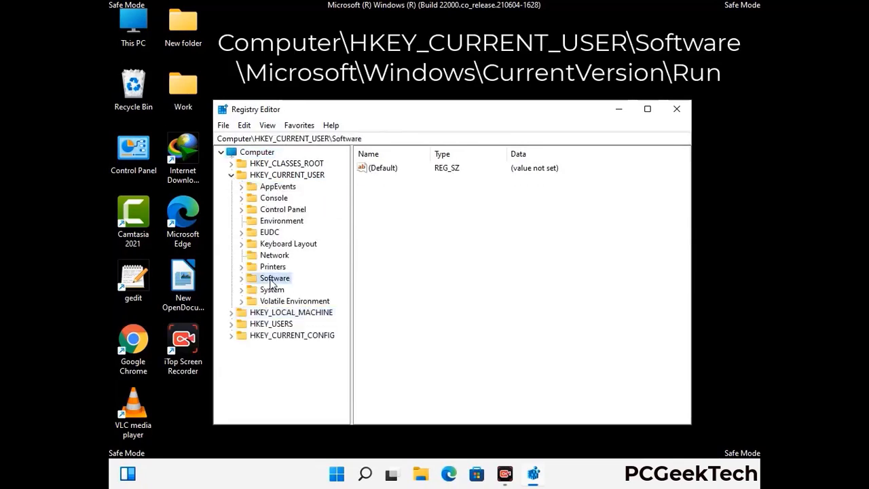
click(241, 279)
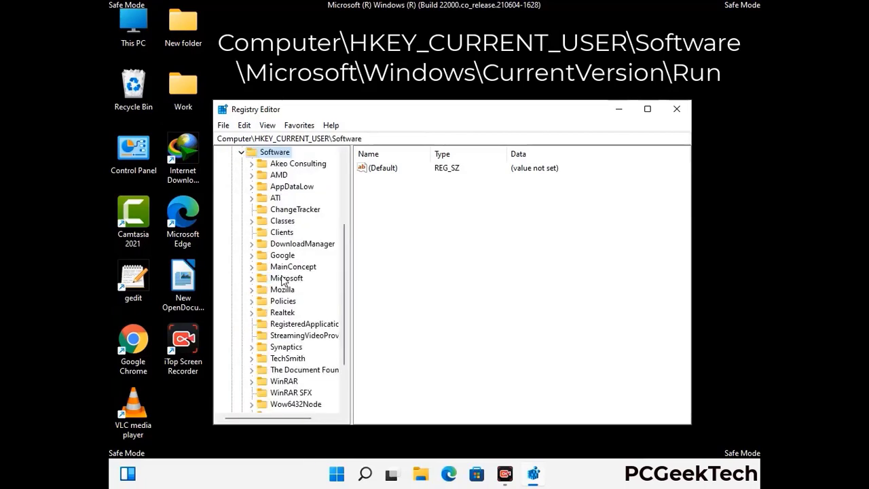
click(283, 280)
click(252, 278)
Step: Expand Windows and CurrentVersion under Microsoft, bringing the Run subkey into view
scroll(319, 285, down, 2)
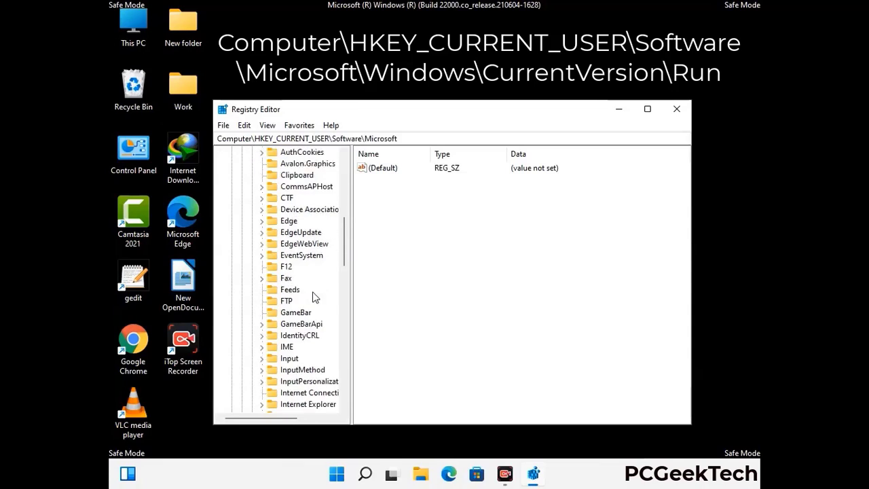
scroll(315, 297, down, 3)
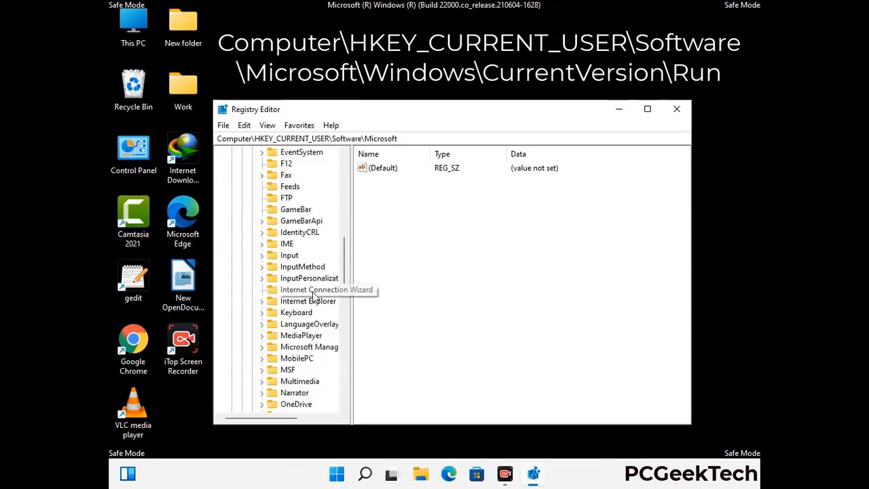
scroll(314, 296, down, 2)
scroll(314, 296, down, 7)
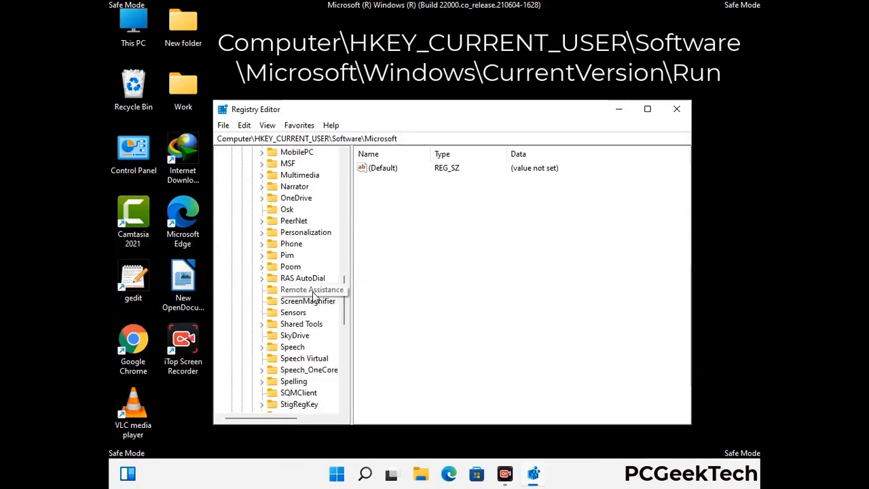
scroll(315, 297, down, 2)
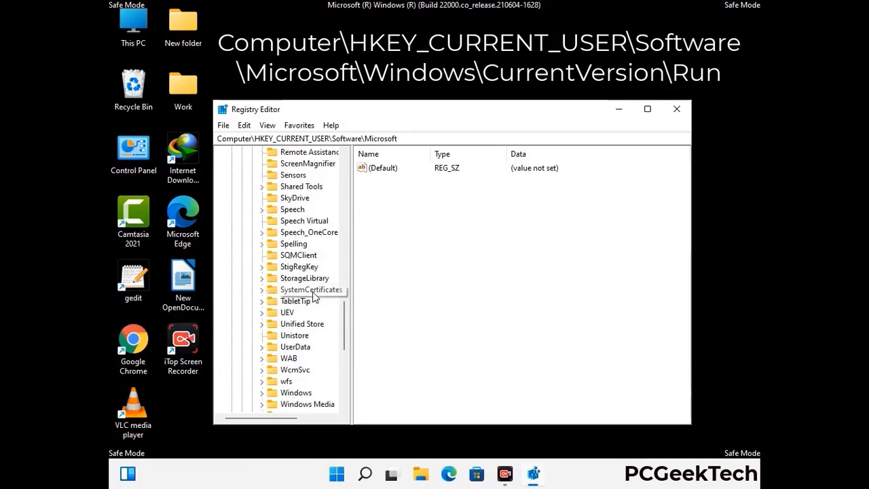
scroll(314, 297, down, 1)
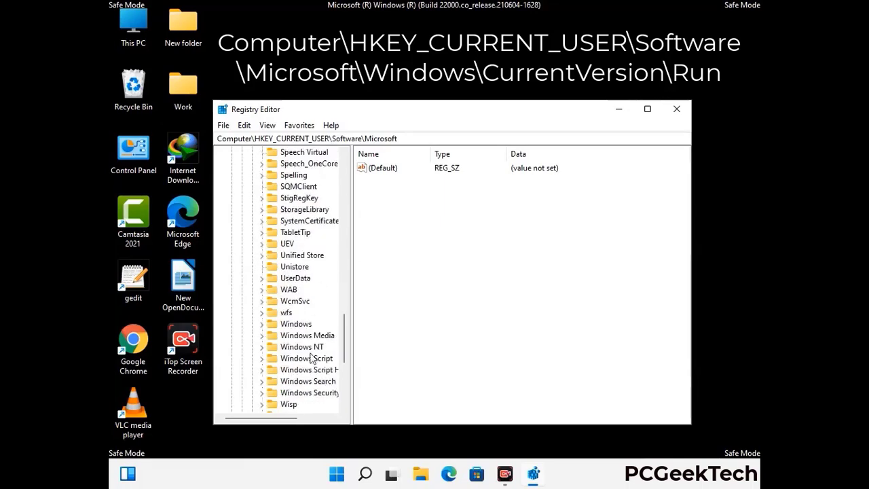
double_click(306, 324)
double_click(314, 313)
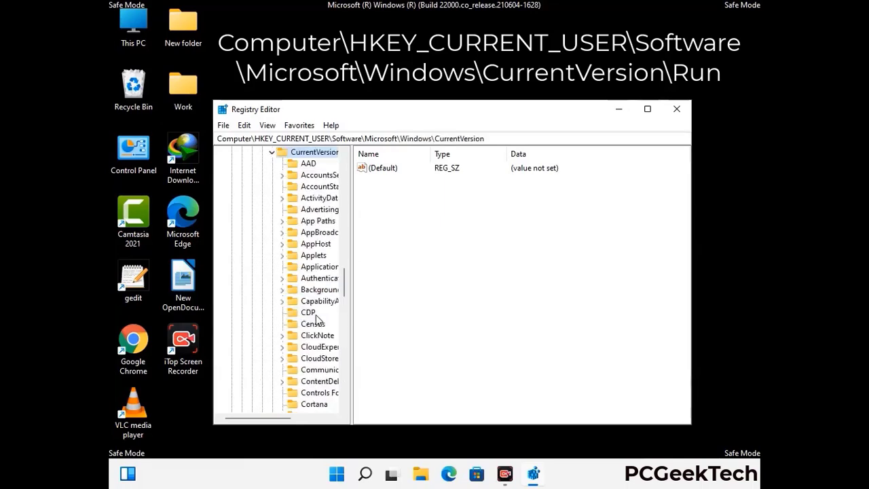
scroll(310, 296, down, 5)
scroll(310, 296, down, 3)
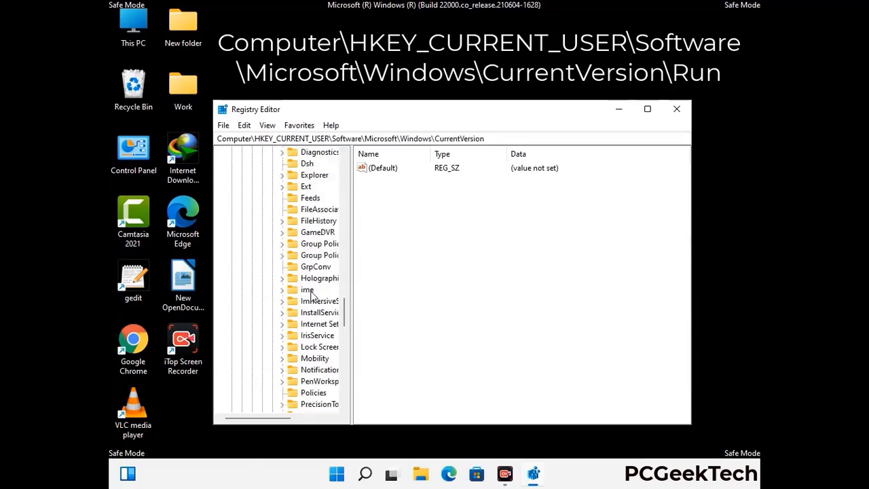
scroll(310, 296, down, 4)
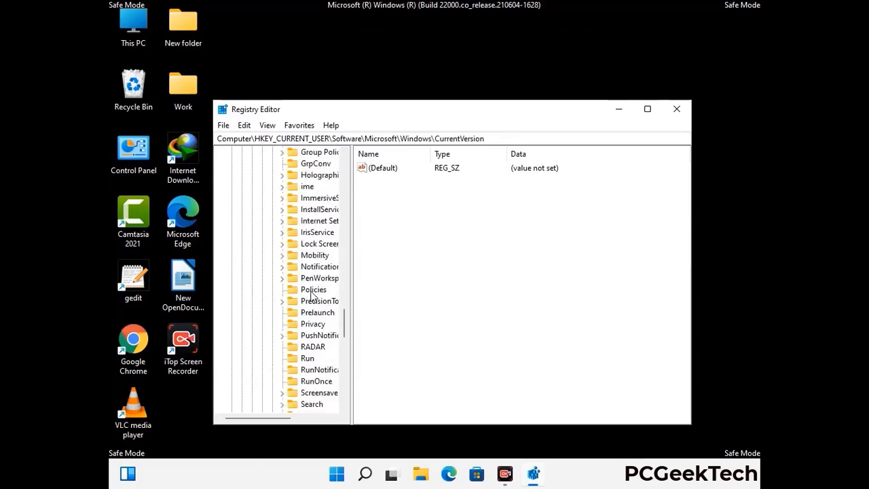
Step: Open the Run key and delete its ScreenRec startup value, confirming with Yes
click(308, 325)
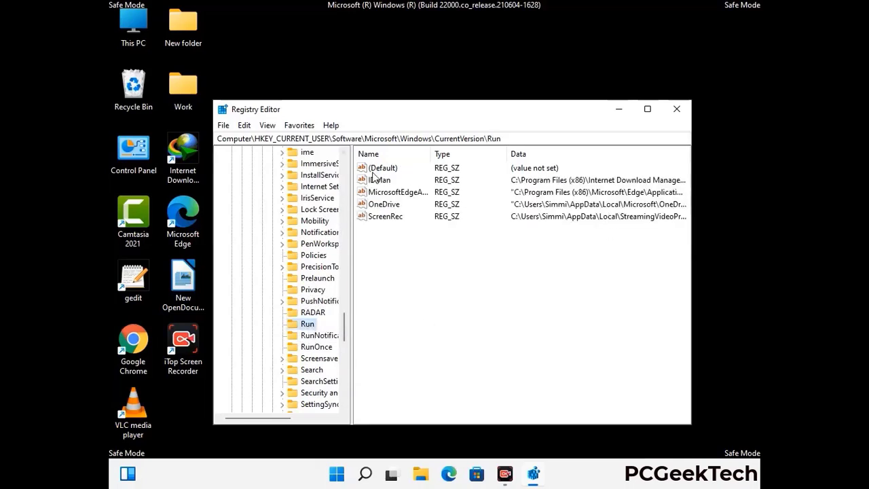
click(383, 218)
click(441, 219)
click(391, 217)
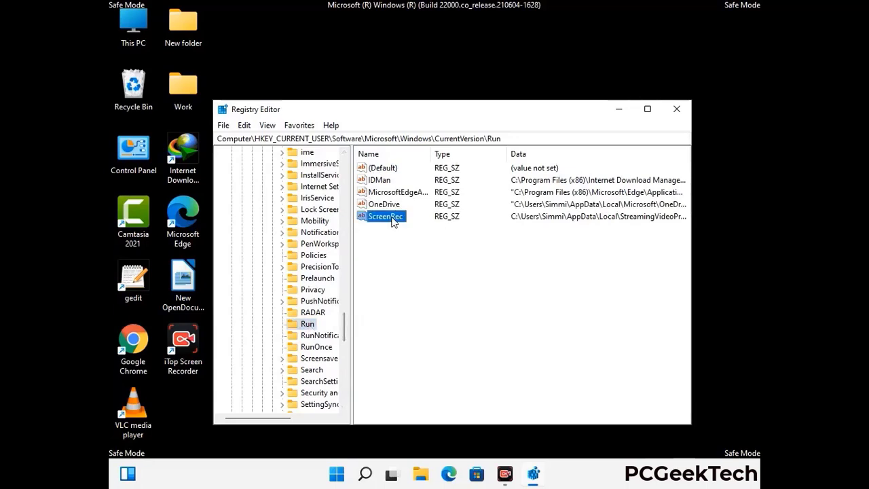
right_click(392, 219)
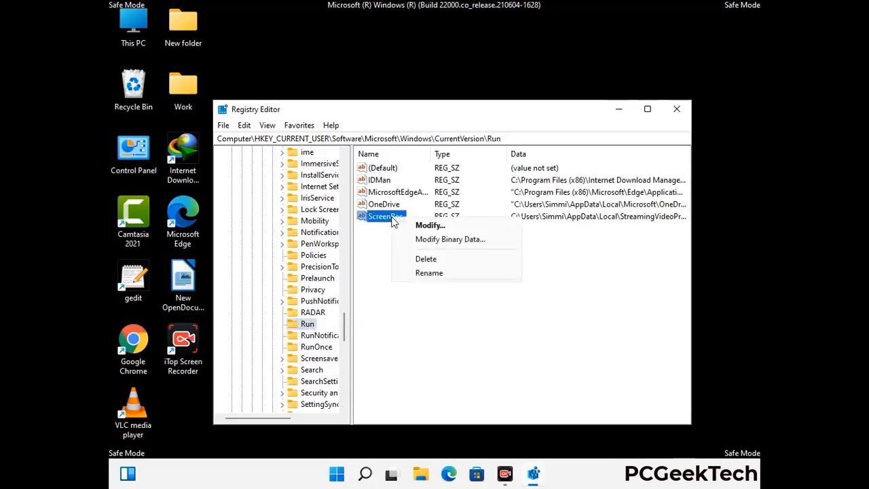
click(417, 257)
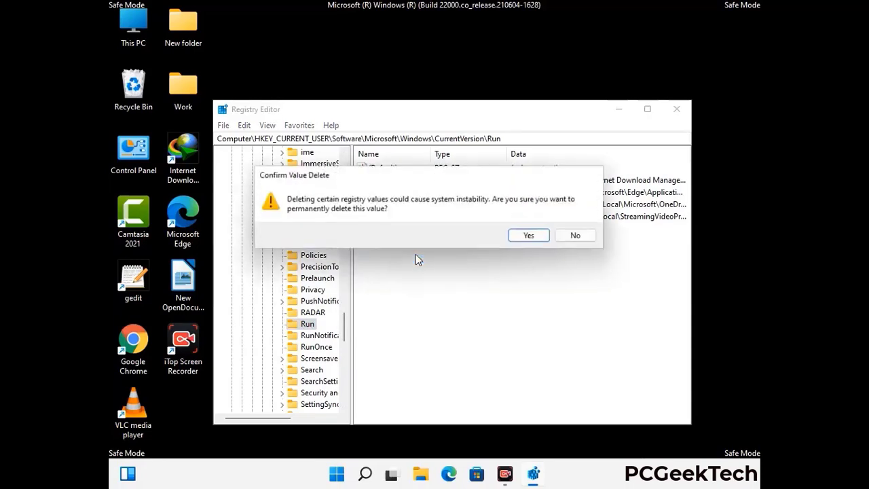
click(543, 239)
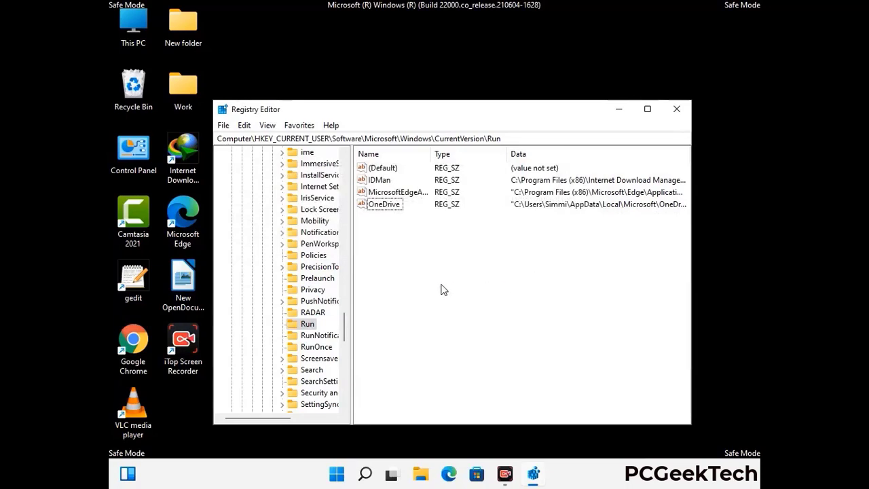
Step: Start a registry search for 'Virus Nam', cancel it, then close Registry Editor
key(ctrl+f)
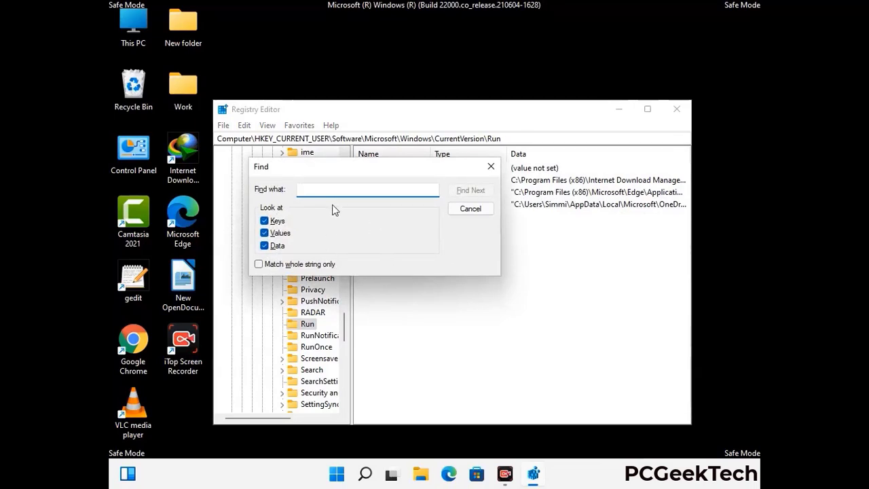
text(Virus Name)
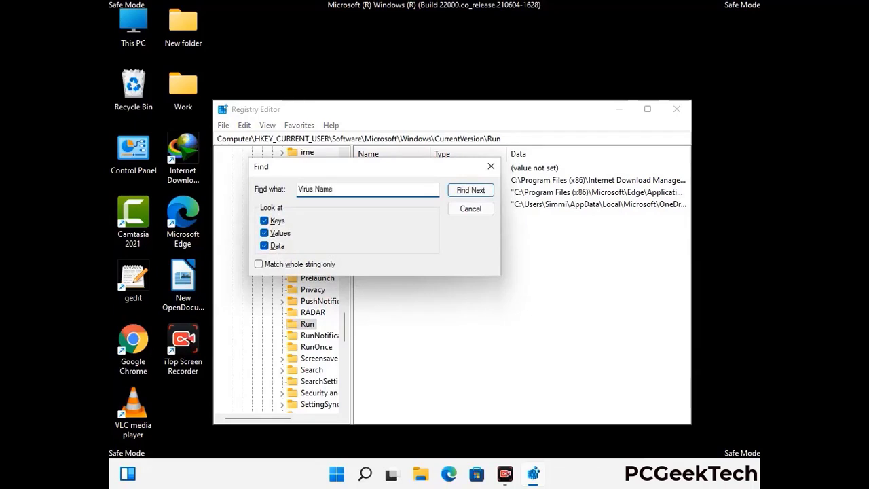
click(461, 194)
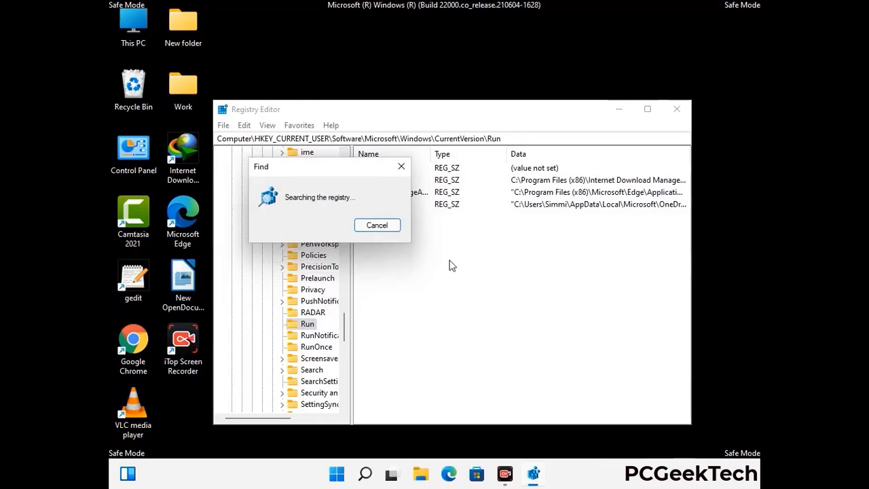
click(403, 168)
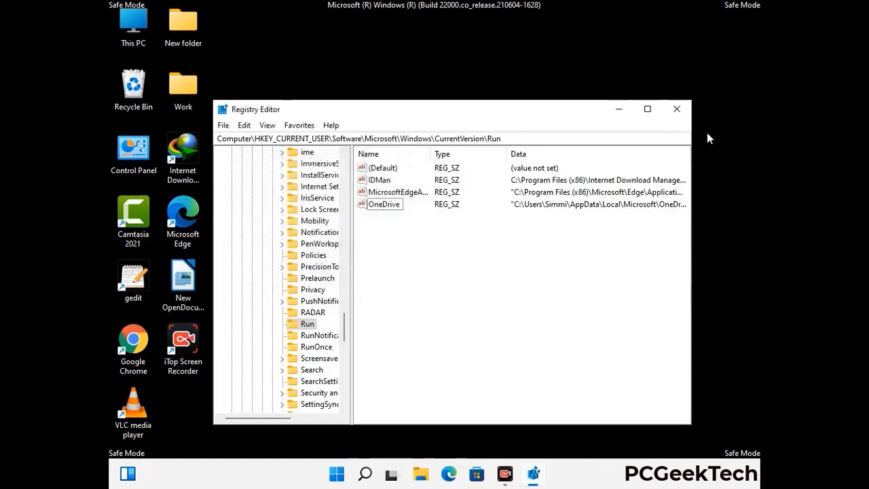
click(678, 110)
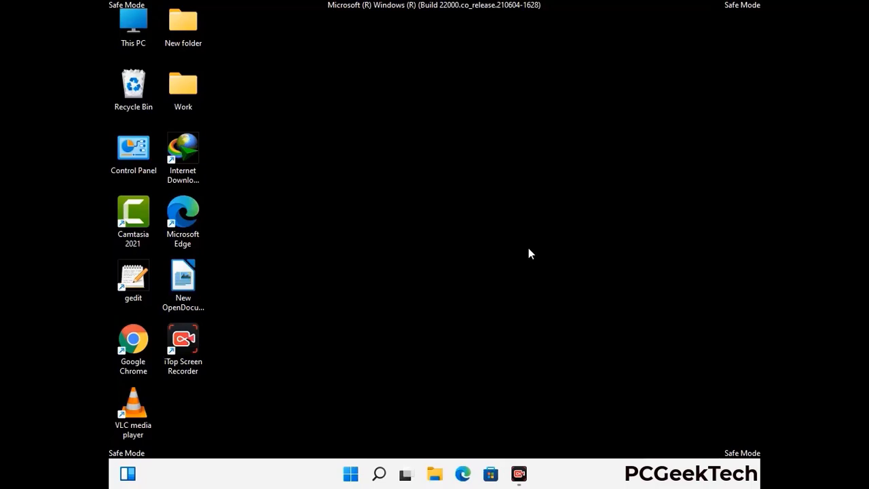
Step: Run msconfig and uncheck Safe boot on the Boot tab of System Configuration
key(super+r)
drag(252, 317, 444, 135)
text(ms)
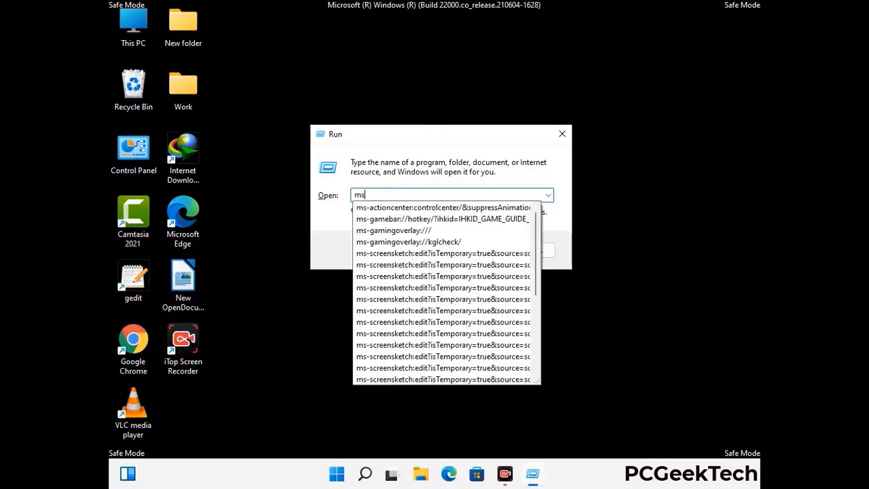
text(config)
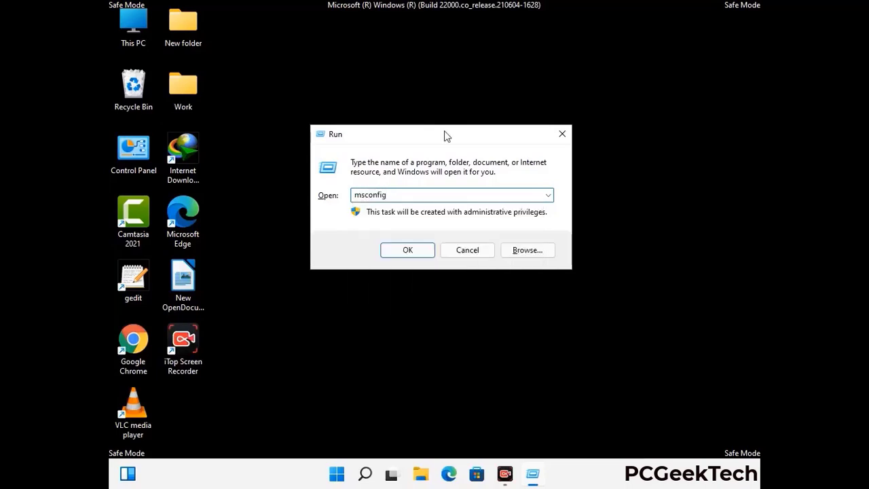
click(403, 249)
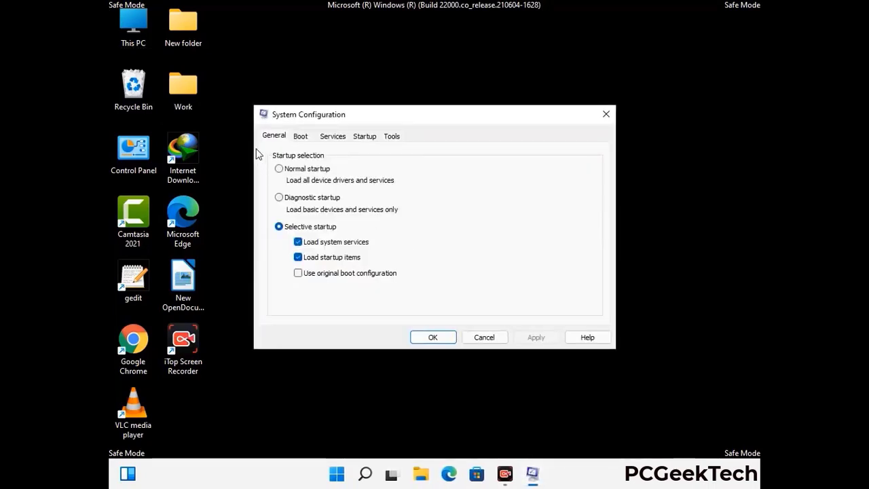
click(300, 136)
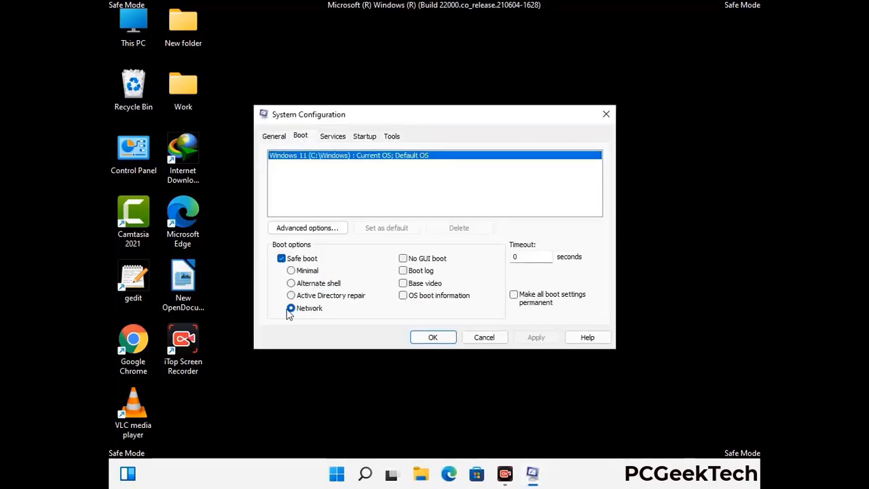
click(281, 259)
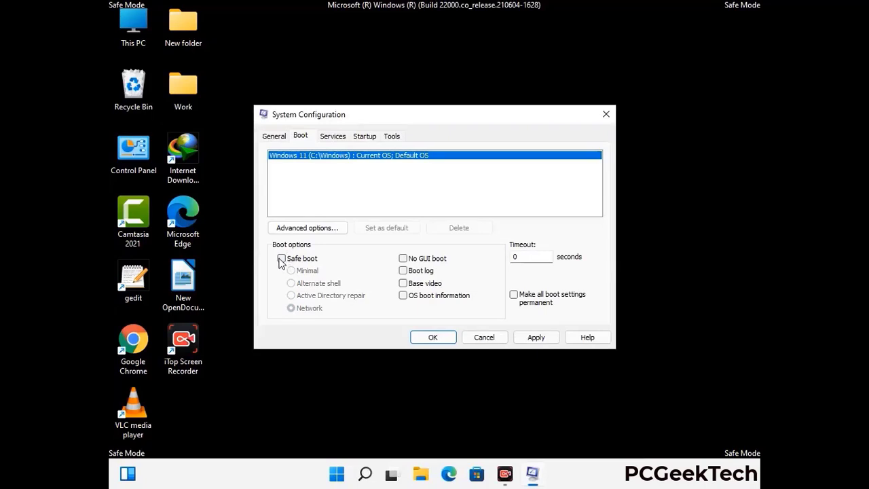